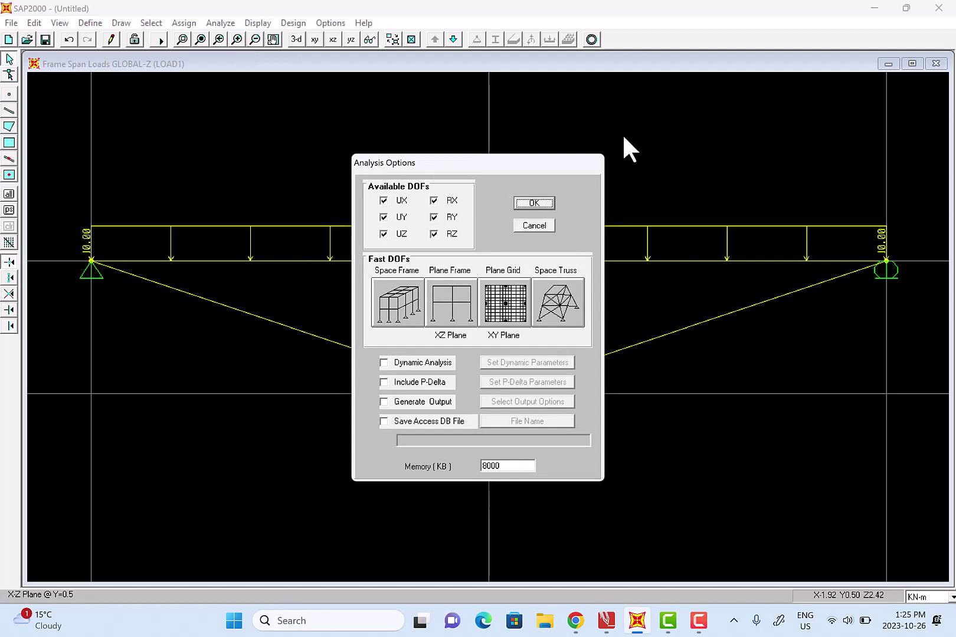
# Step: Restrict the analysis to the XZ plane frame degrees of freedom and start the analysis run
pyautogui.click(451, 307)
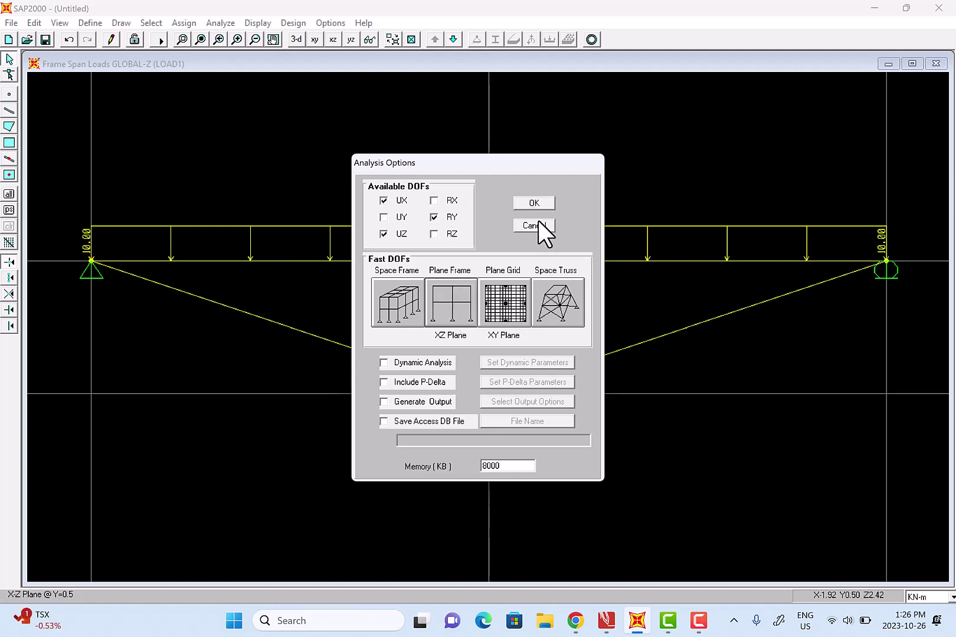
pyautogui.click(529, 201)
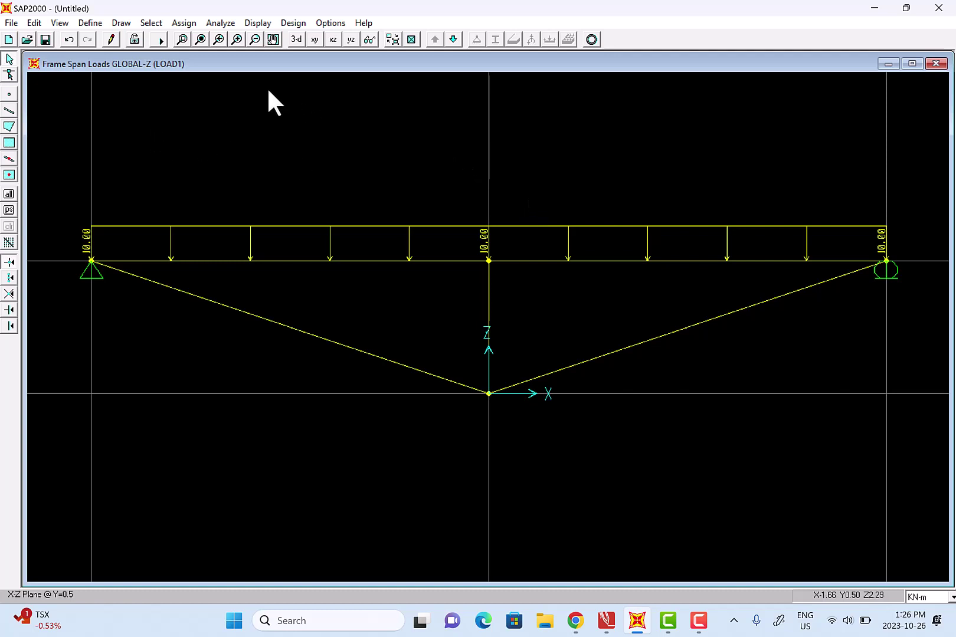
pyautogui.click(224, 22)
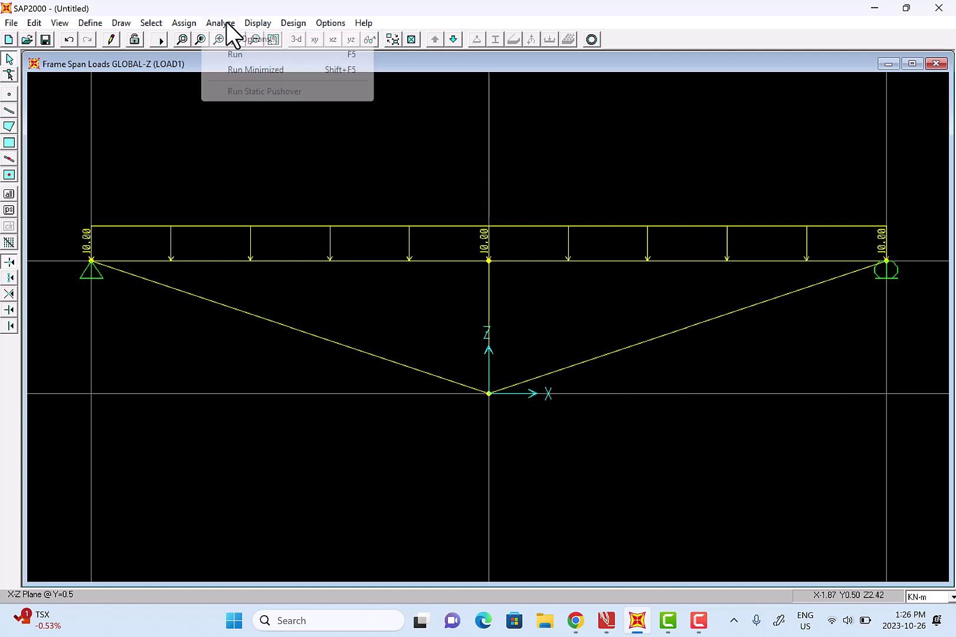
pyautogui.click(233, 53)
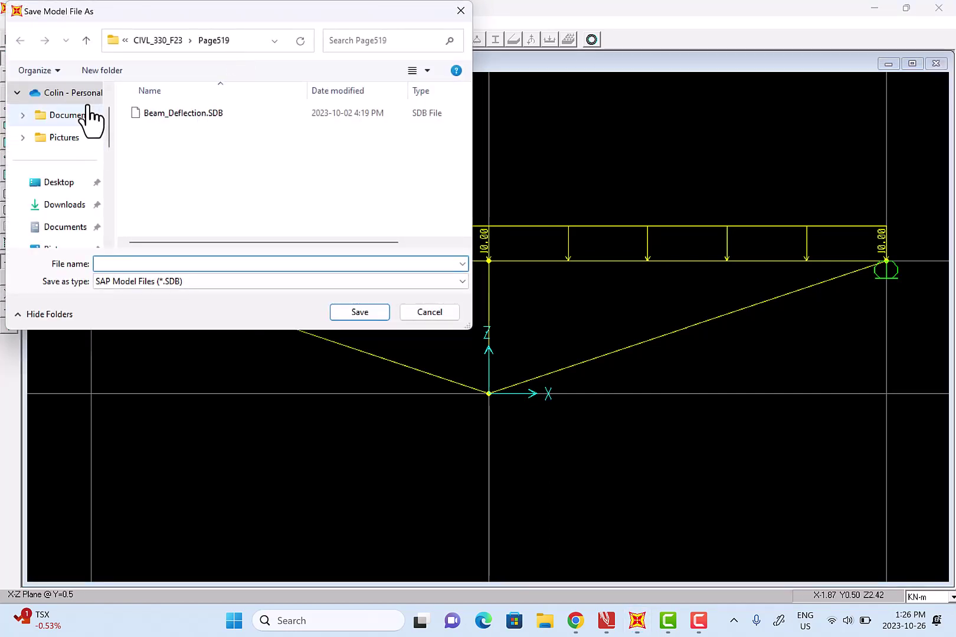
# Step: Create a folder named Hybrid on the Desktop and open it as the save location
pyautogui.click(59, 183)
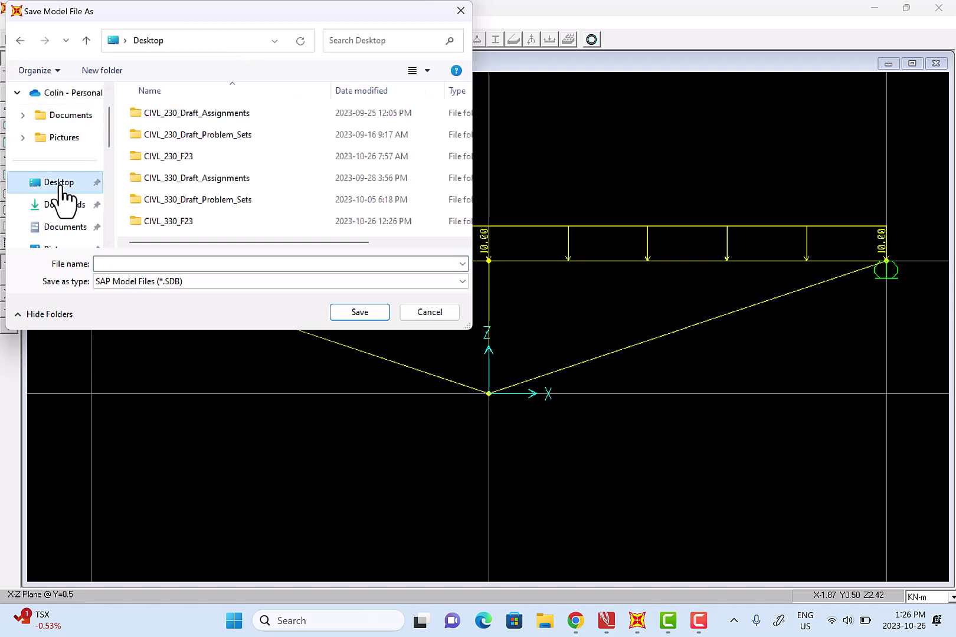
pyautogui.rightClick(124, 230)
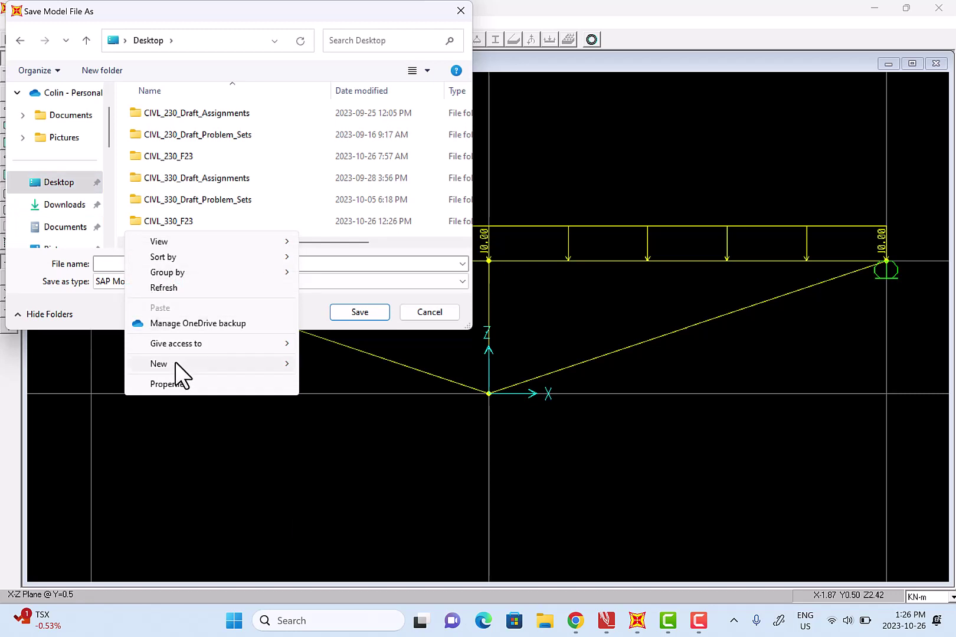
pyautogui.moveTo(175, 362)
pyautogui.click(335, 365)
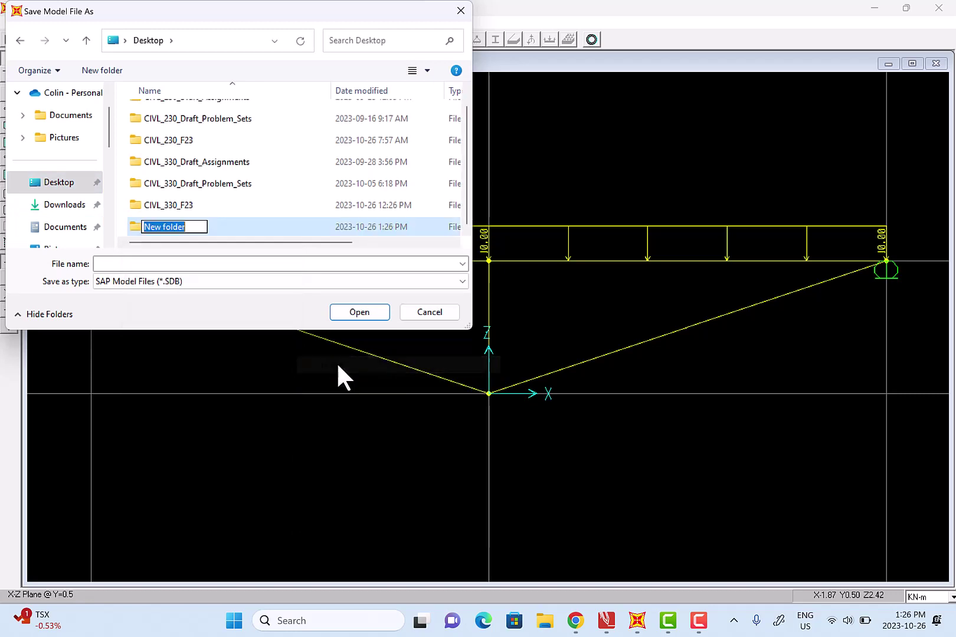
pyautogui.write('Hybrid')
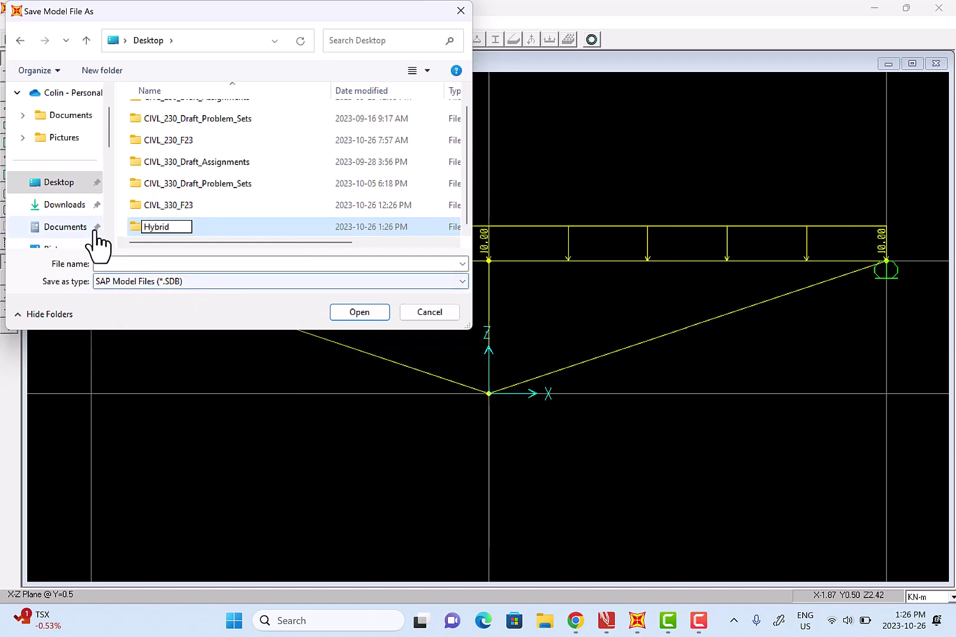
pyautogui.doubleClick(137, 227)
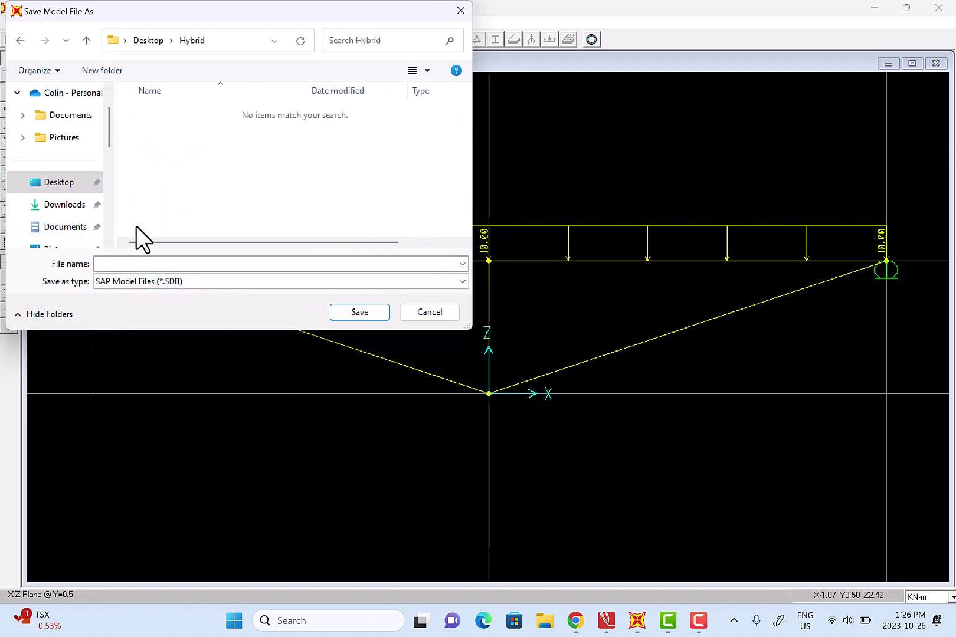
# Step: Save the model as Beam_Perth in the Hybrid folder so that the analysis runs
pyautogui.click(134, 263)
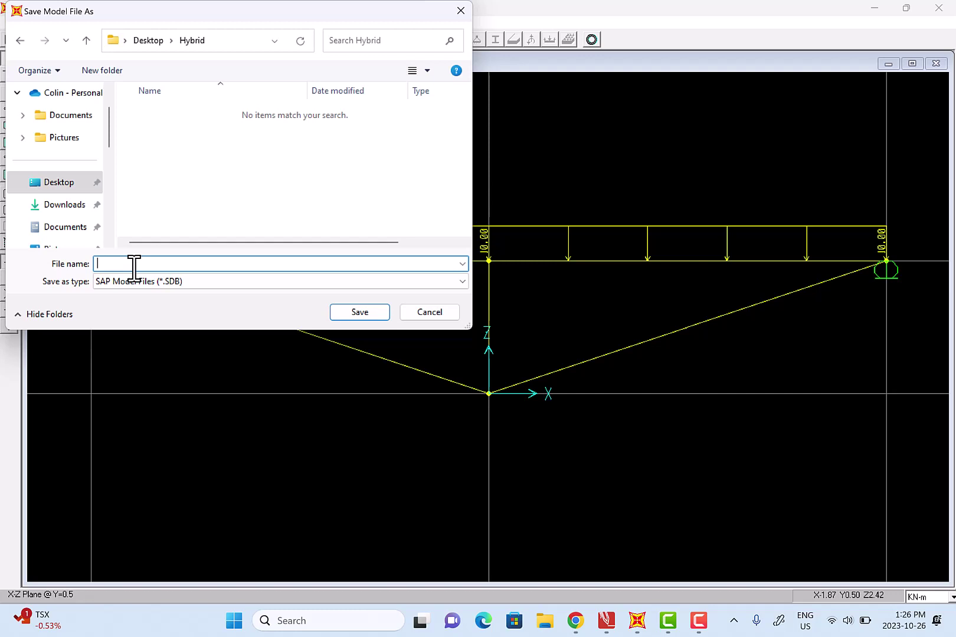
pyautogui.write('Beam_a')
pyautogui.press('BackSpace')
pyautogui.write('Perth')
pyautogui.click(356, 313)
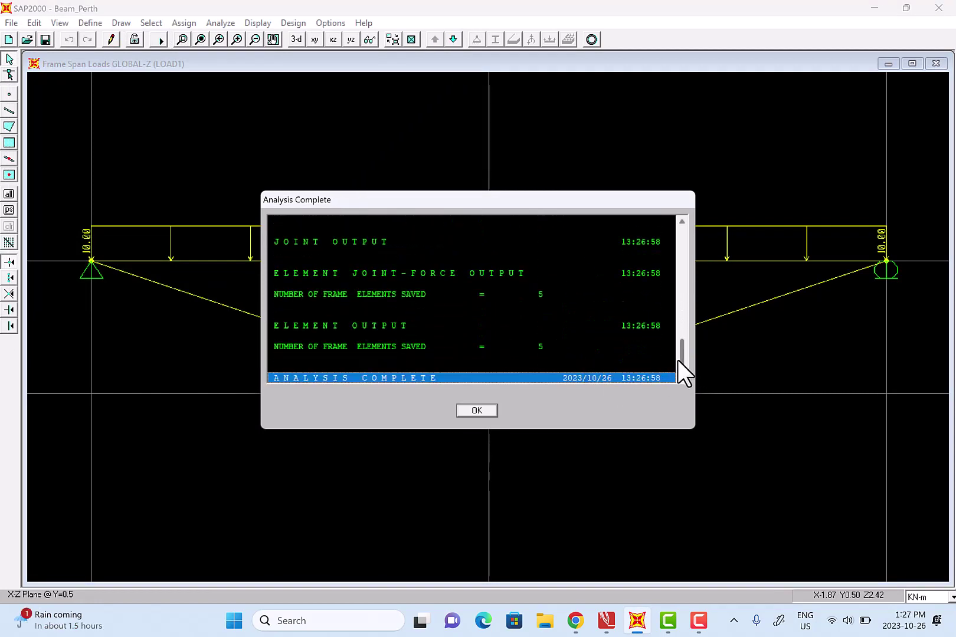
# Step: Read through the analysis log from start to end for warnings, and close it
pyautogui.moveTo(681, 362); pyautogui.dragTo(679, 242)
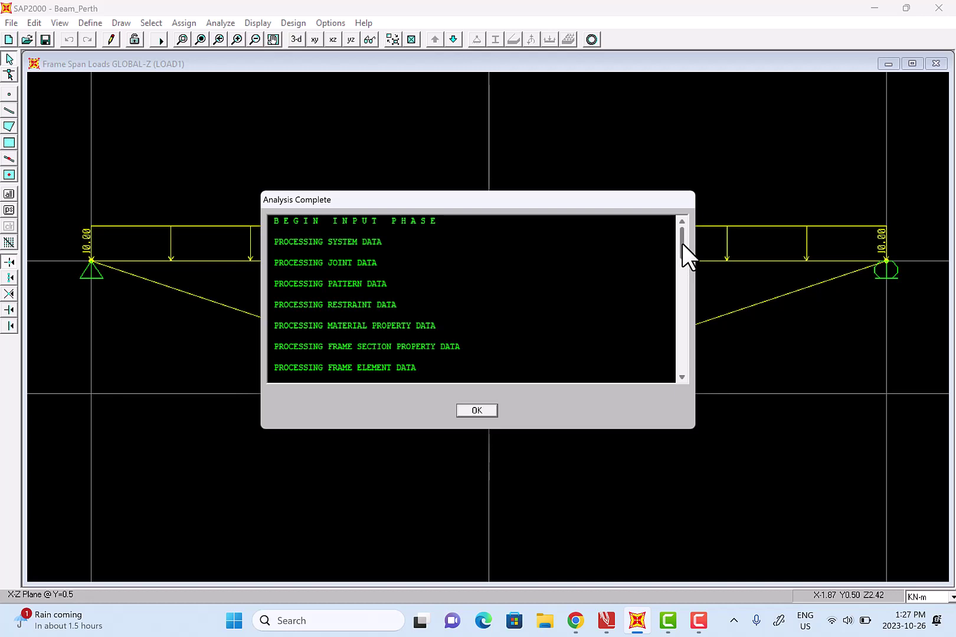
pyautogui.moveTo(682, 244); pyautogui.dragTo(680, 289)
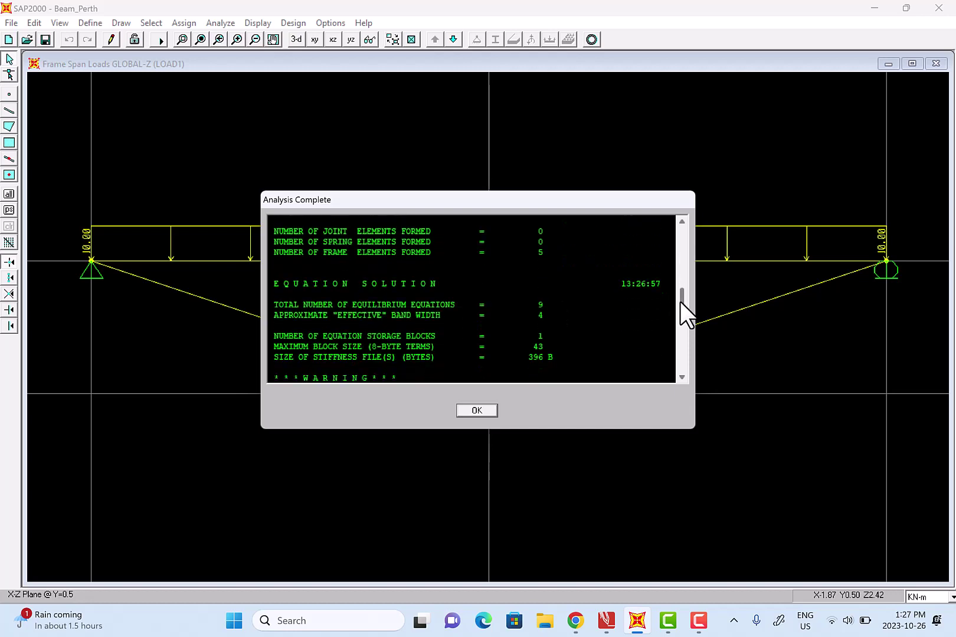
pyautogui.moveTo(680, 301); pyautogui.dragTo(680, 304)
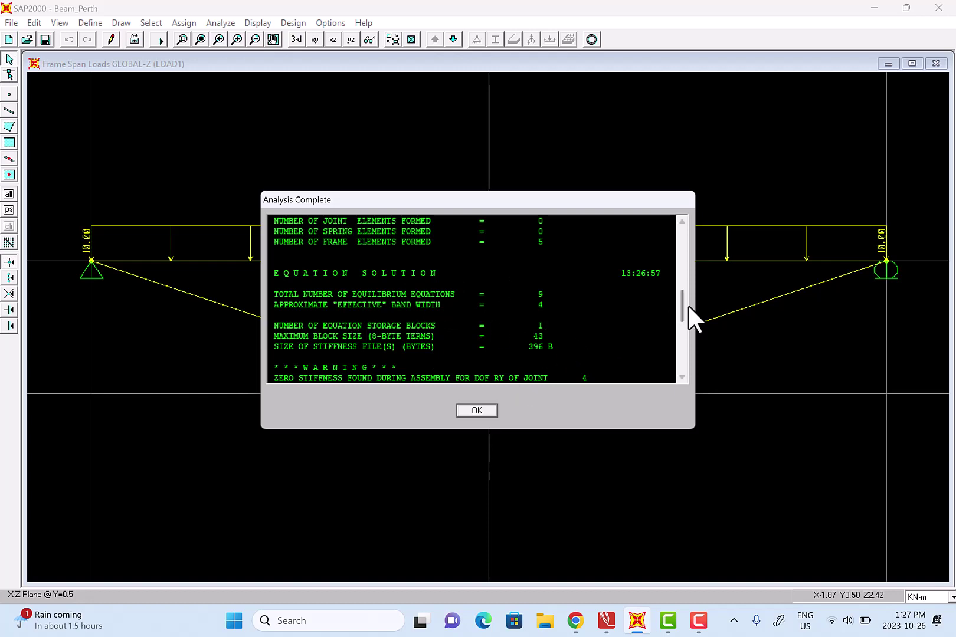
pyautogui.moveTo(681, 307); pyautogui.dragTo(682, 357)
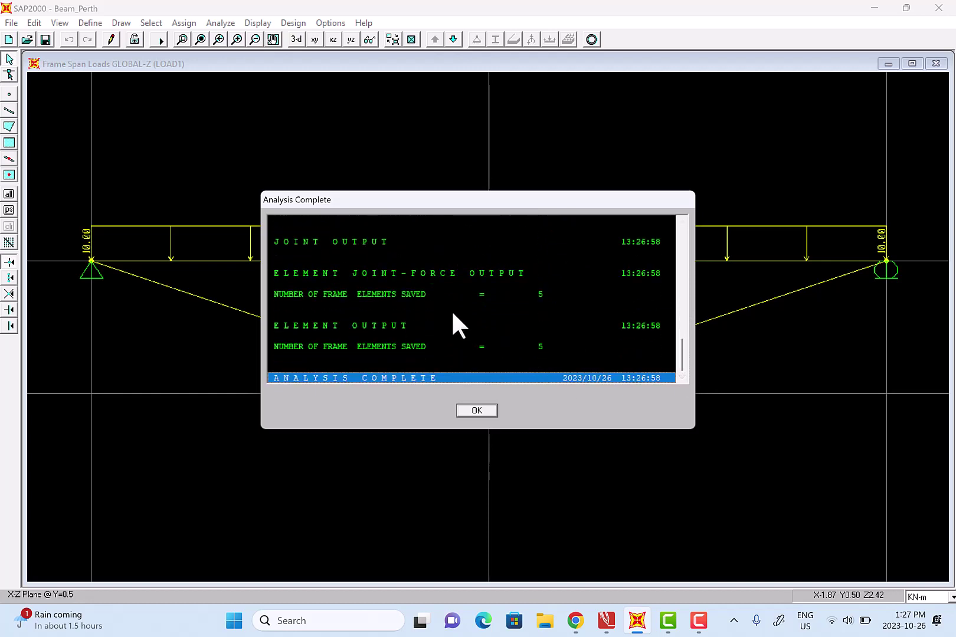
pyautogui.click(486, 409)
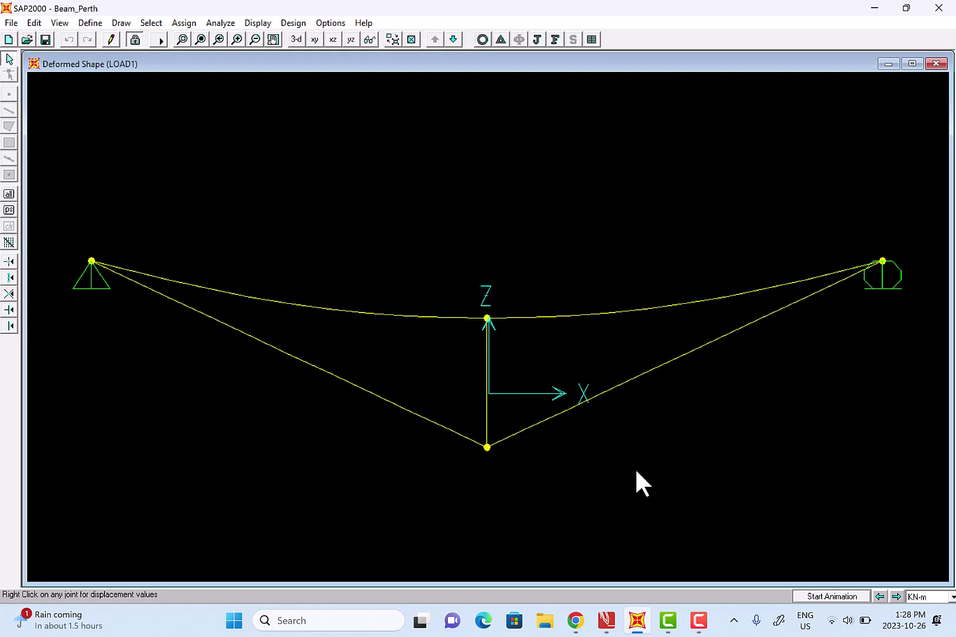
# Step: Check the joint displacements at the beam's midspan joint and at the lowest joint of the deformed shape
pyautogui.rightClick(487, 318)
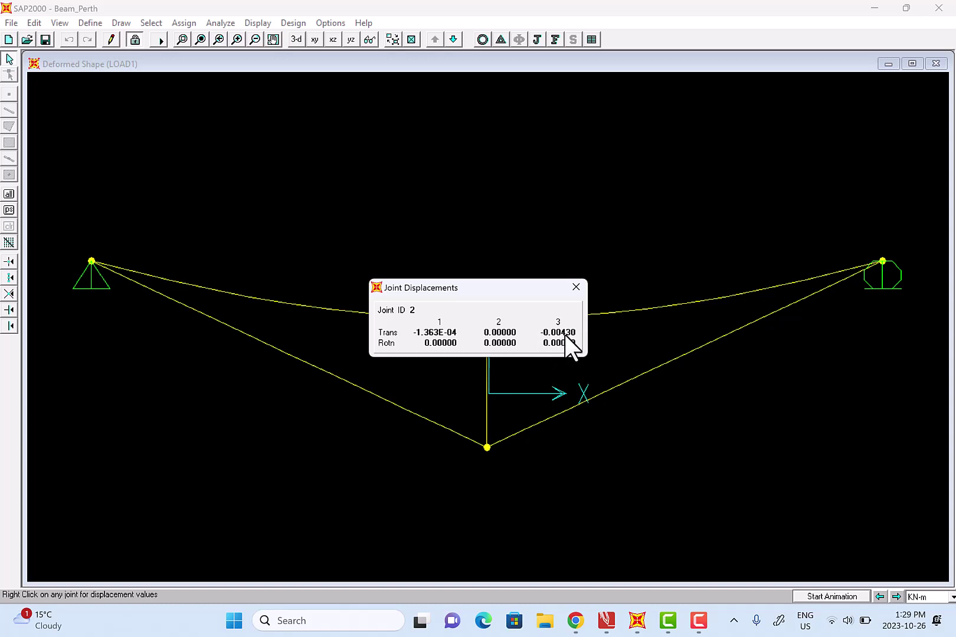
pyautogui.click(575, 287)
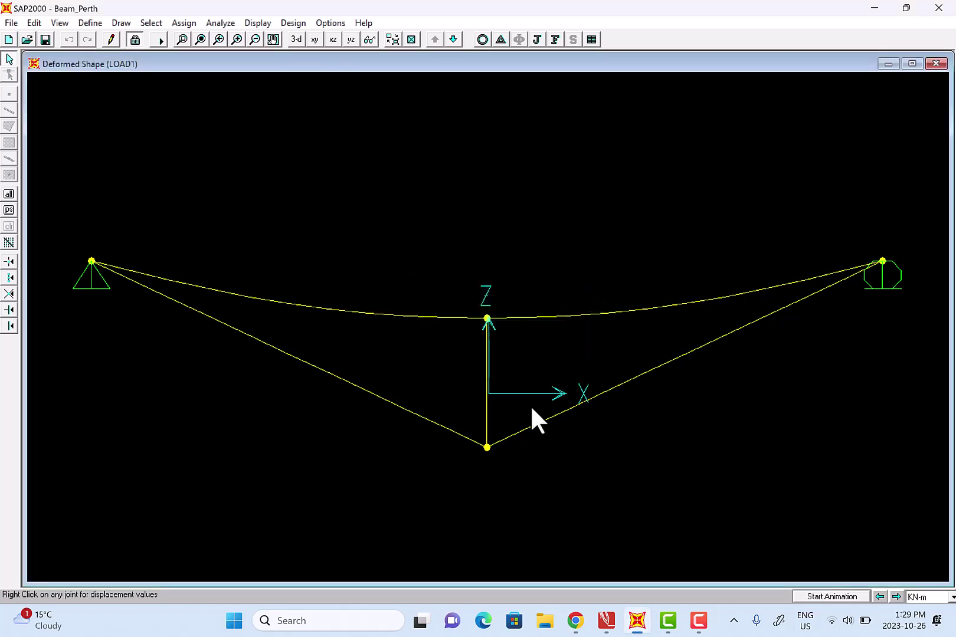
pyautogui.rightClick(486, 447)
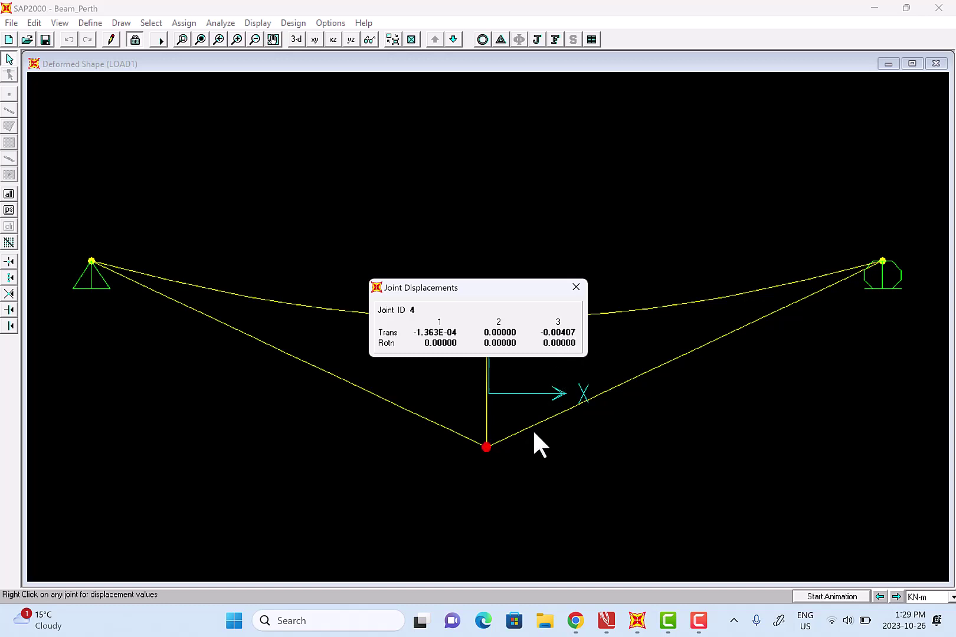
pyautogui.click(576, 286)
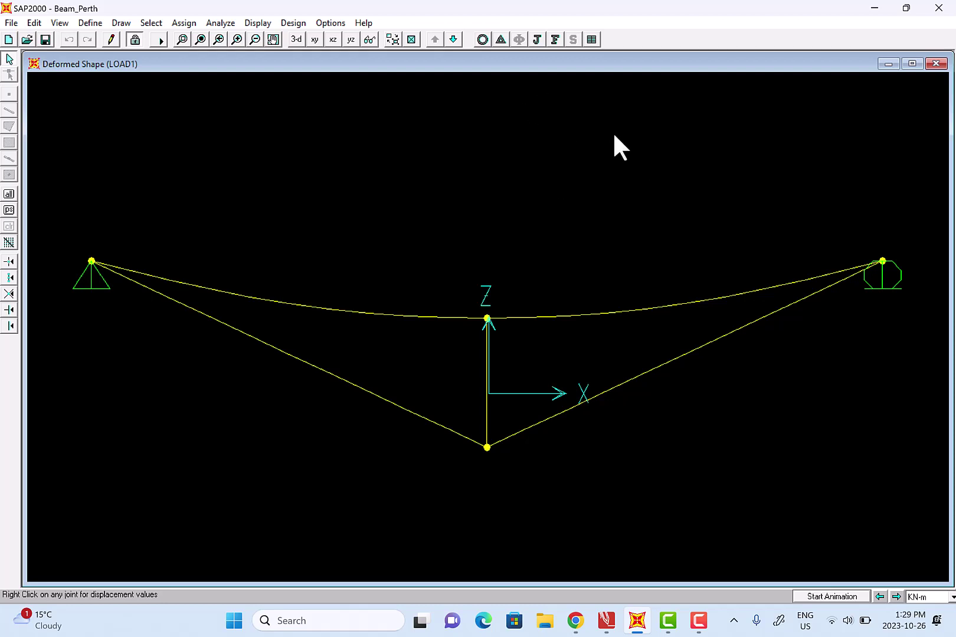
# Step: Display the frame axial force diagram for the LOAD1 load case
pyautogui.click(555, 40)
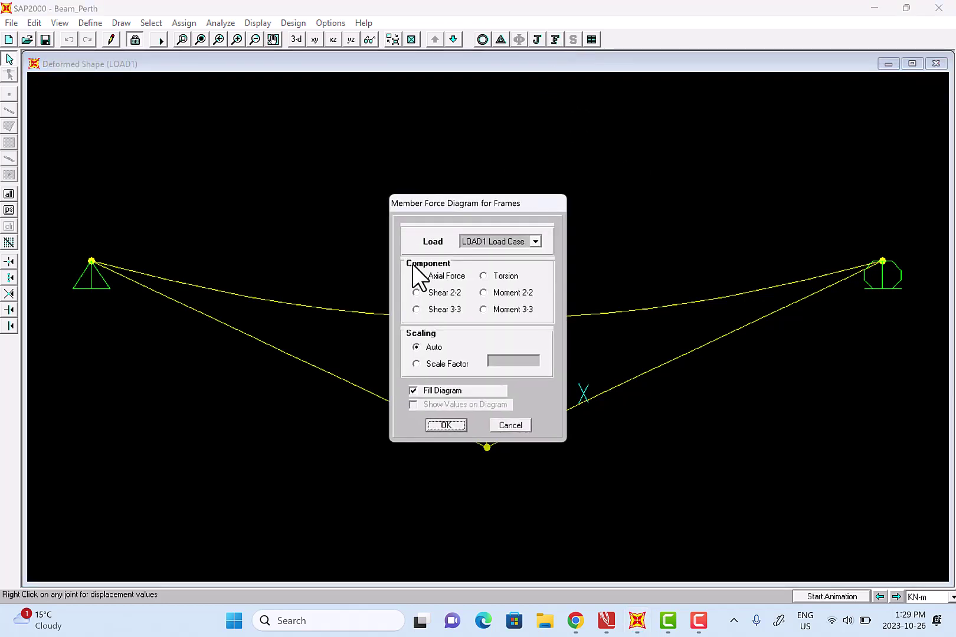
pyautogui.moveTo(527, 203); pyautogui.dragTo(608, 131)
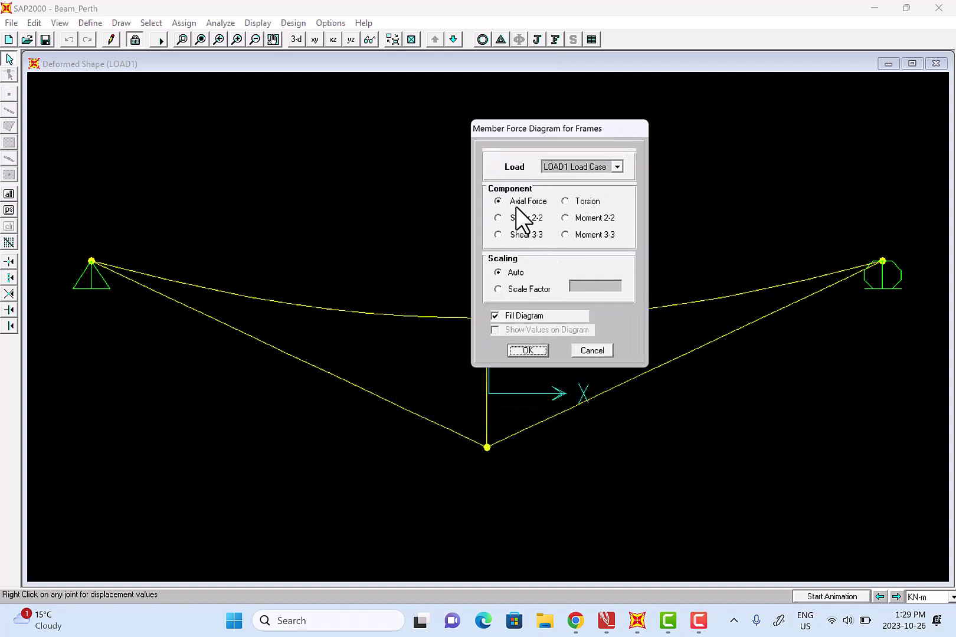
pyautogui.click(528, 350)
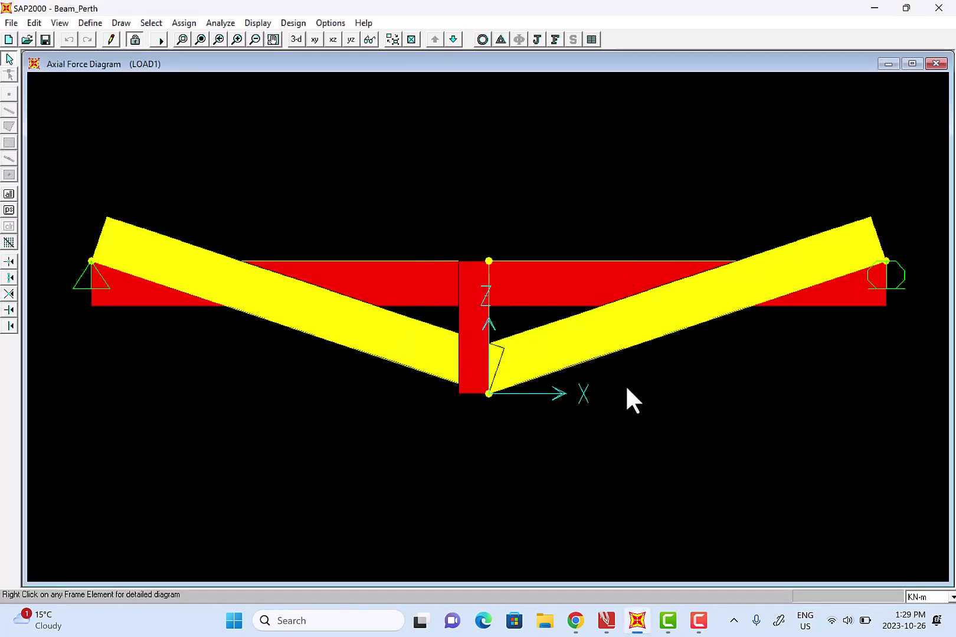
# Step: Inspect the detailed axial force in the right diagonal, the central vertical strut and the right half of the beam
pyautogui.rightClick(729, 314)
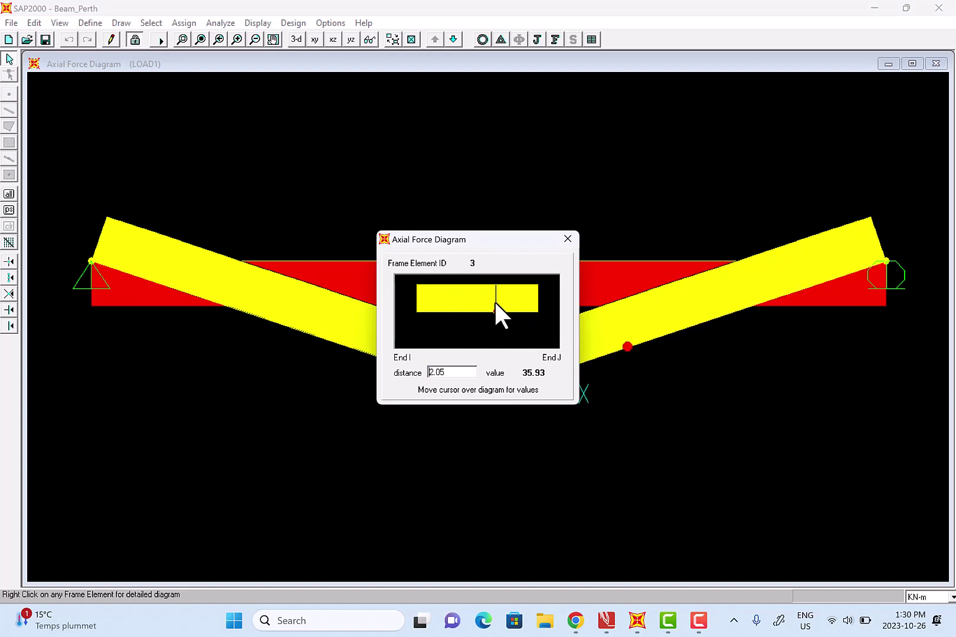
pyautogui.click(567, 239)
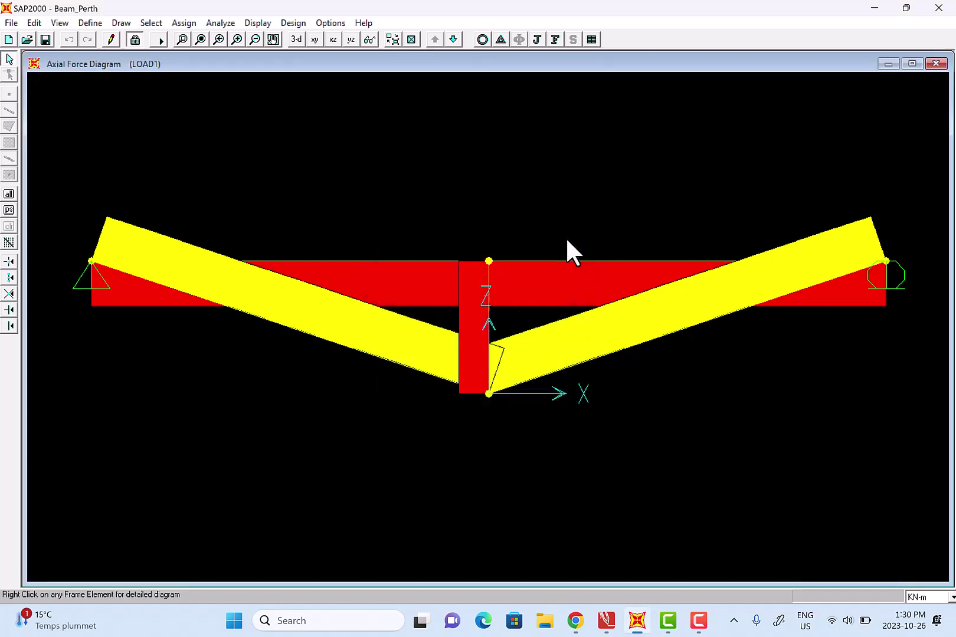
pyautogui.rightClick(488, 312)
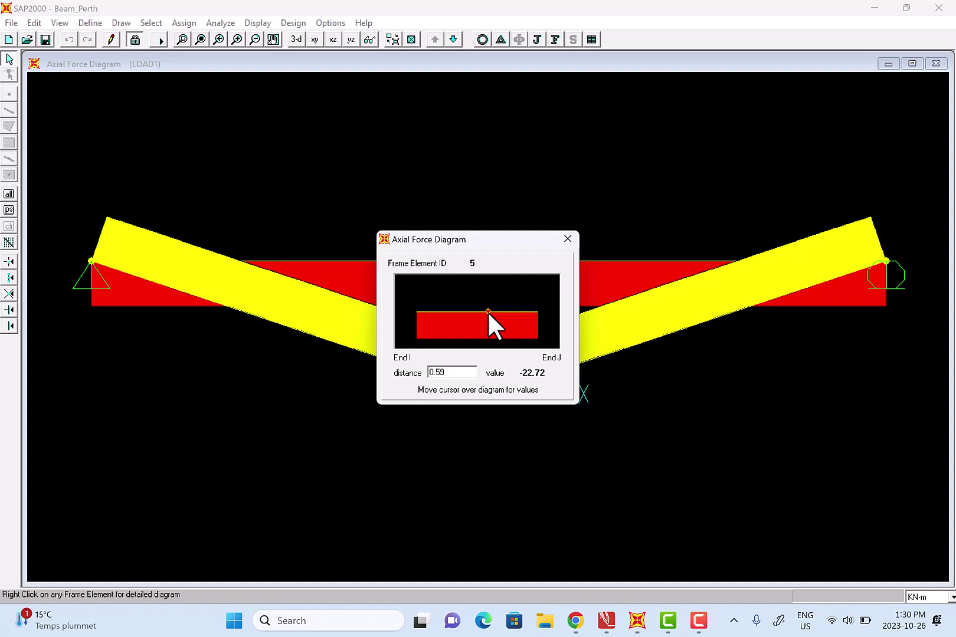
pyautogui.click(567, 239)
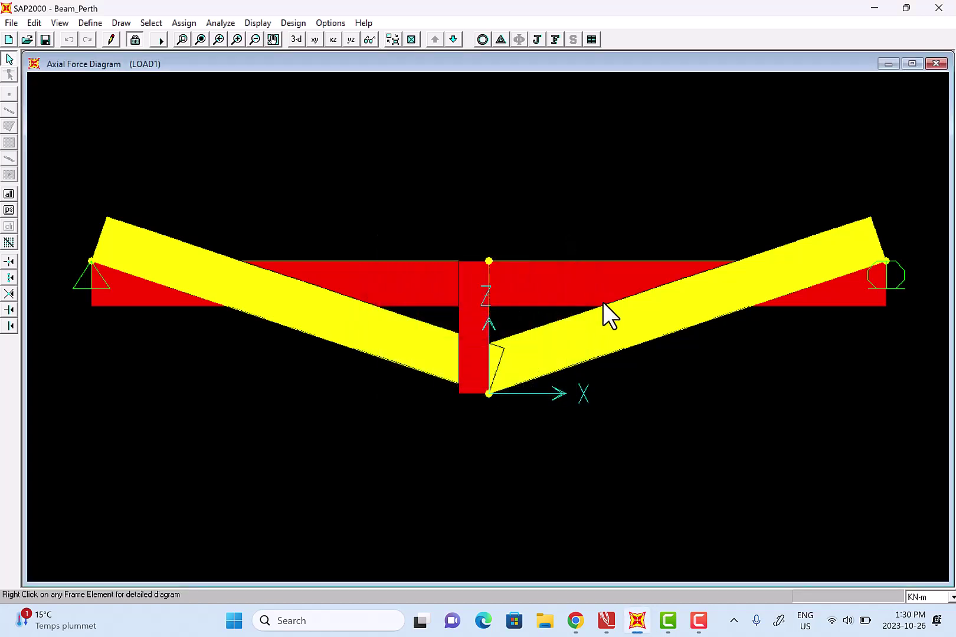
pyautogui.rightClick(574, 260)
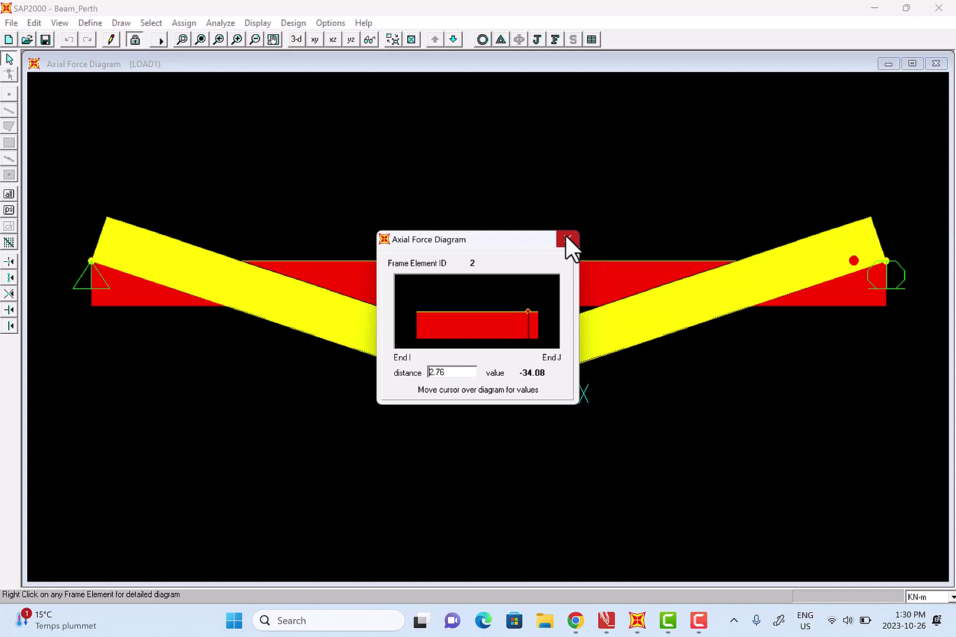
pyautogui.click(567, 238)
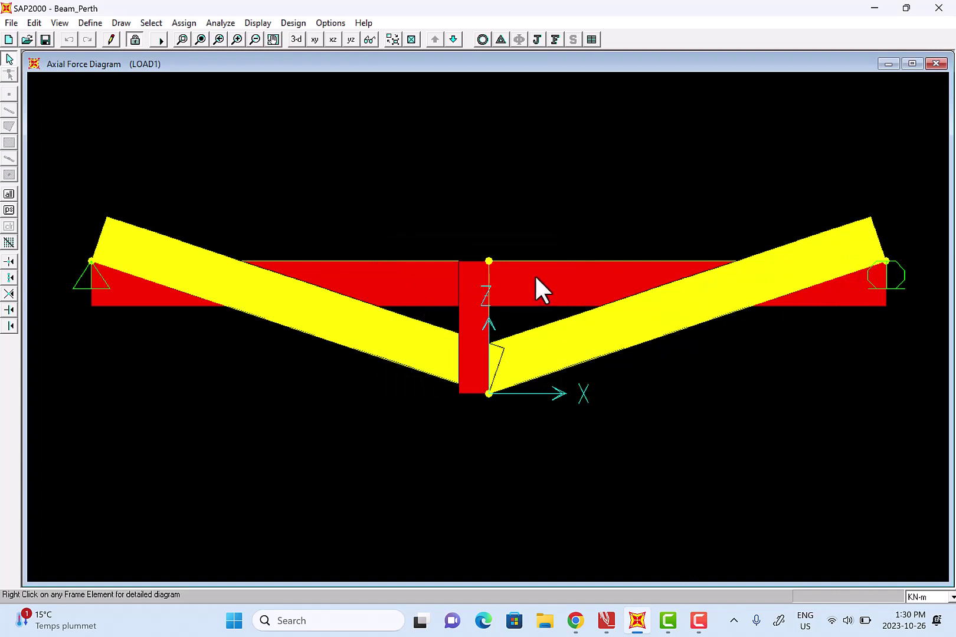
# Step: Display the frame Moment 2-2 diagram for the LOAD1 load case
pyautogui.click(555, 40)
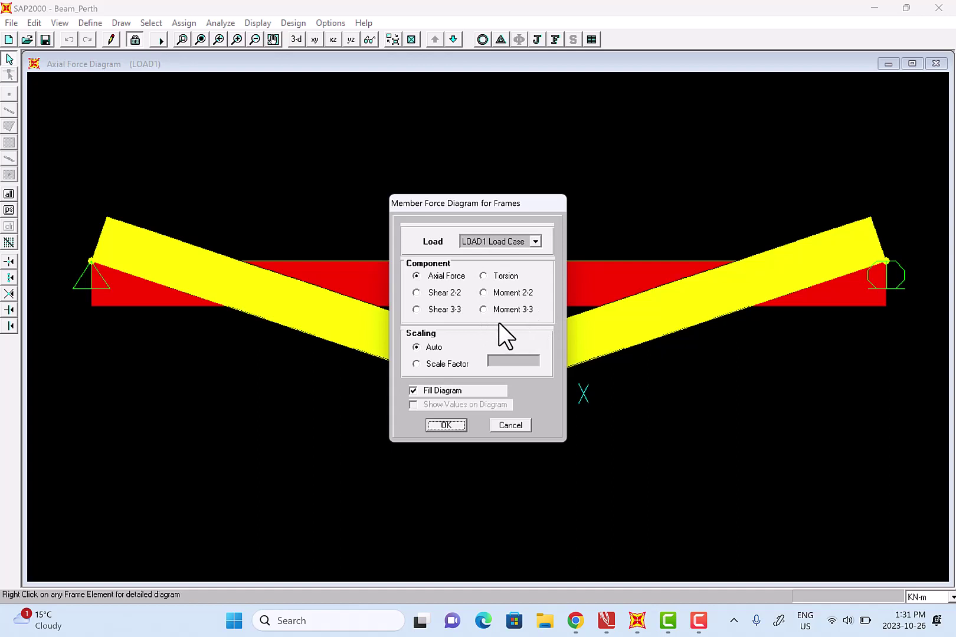
pyautogui.click(483, 292)
pyautogui.moveTo(532, 200); pyautogui.dragTo(659, 197)
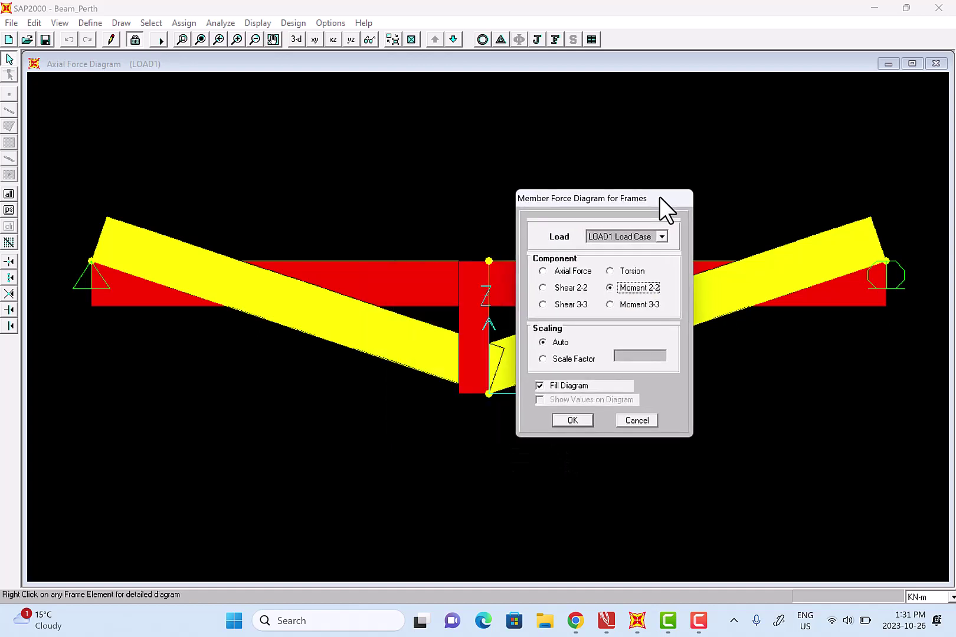
pyautogui.click(571, 421)
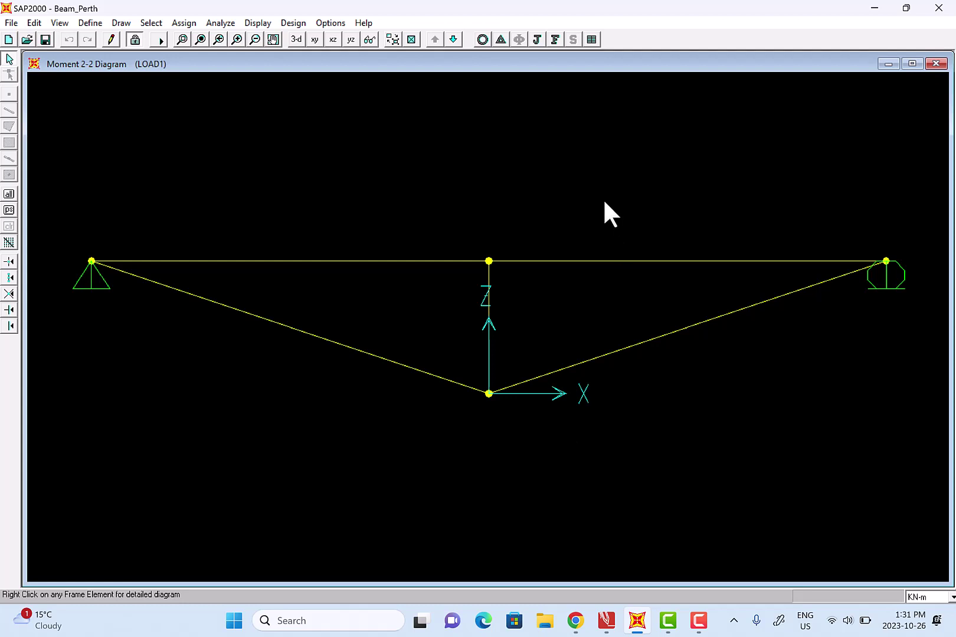
# Step: Display the frame Moment 3-3 diagram for the LOAD1 load case
pyautogui.click(554, 40)
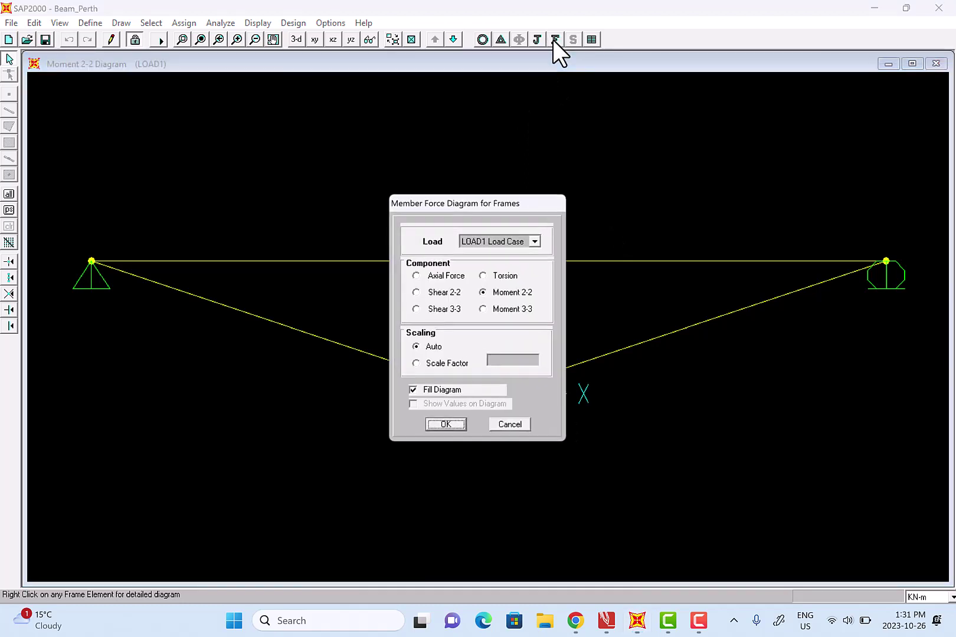
pyautogui.click(485, 309)
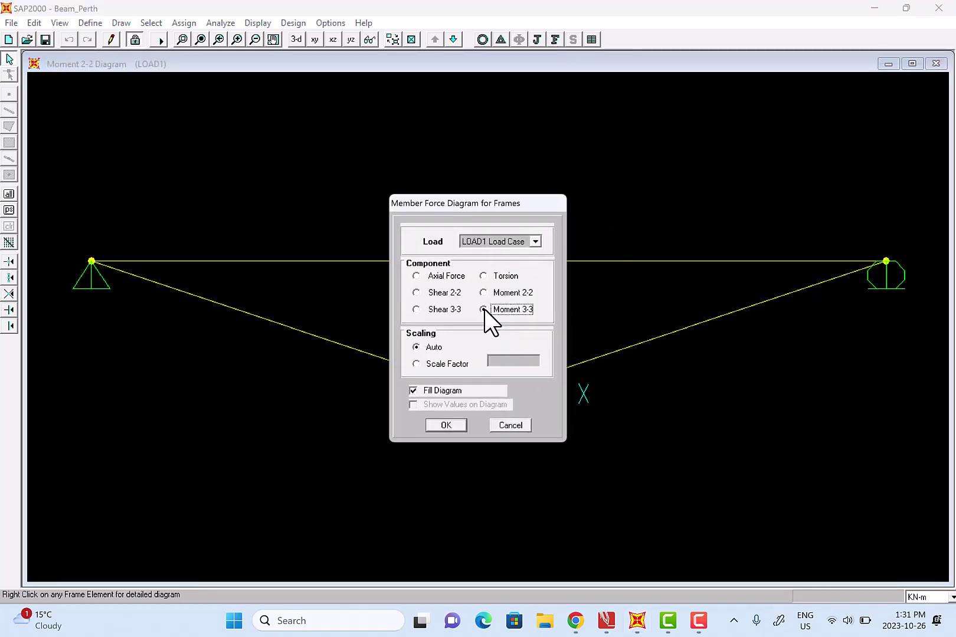
pyautogui.click(463, 423)
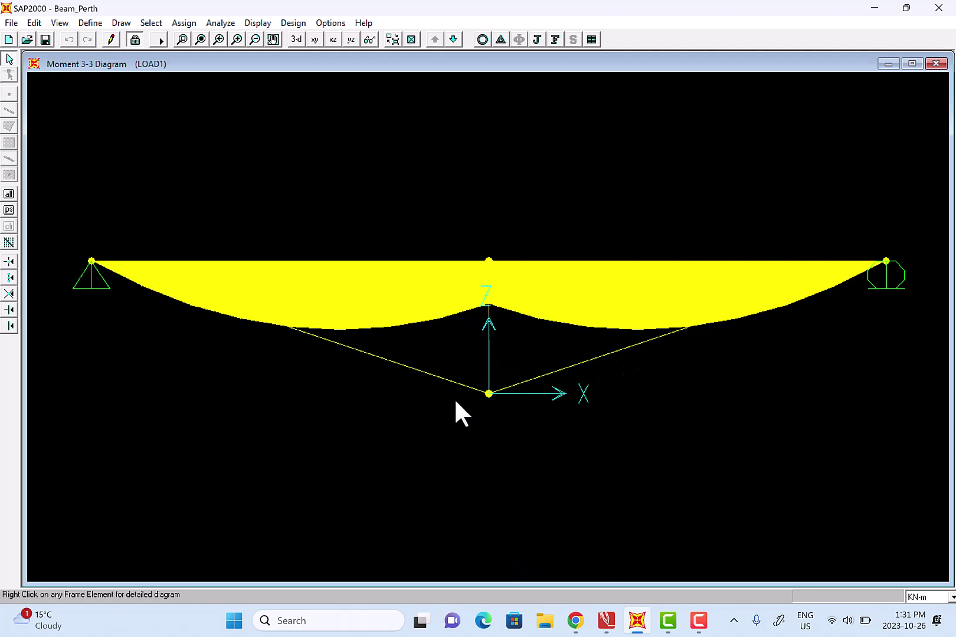
# Step: Inspect the detailed Moment 3-3 in the right diagonal and turn off plotting moment diagrams on the tension side
pyautogui.rightClick(567, 364)
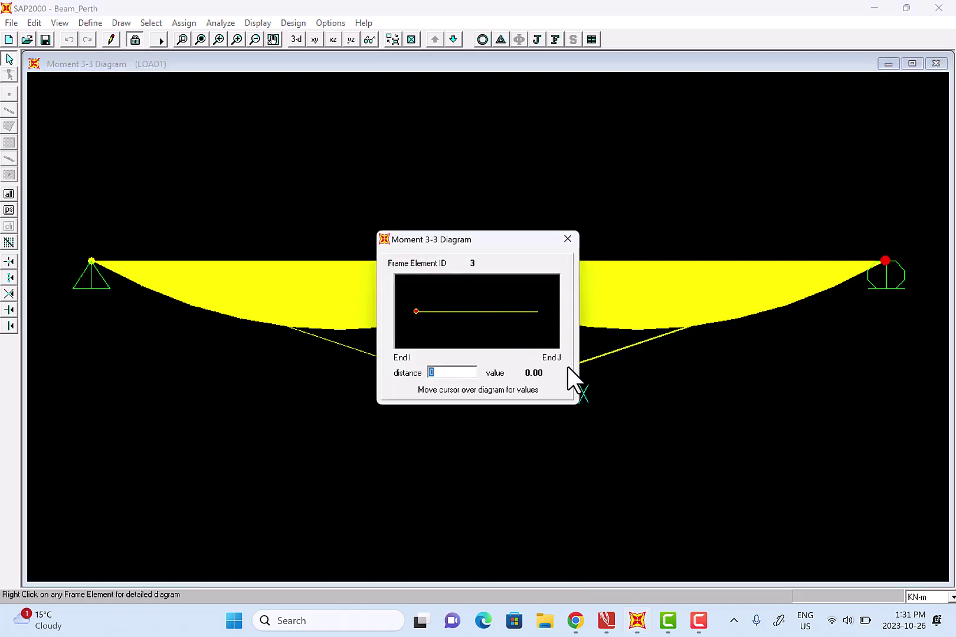
pyautogui.click(567, 238)
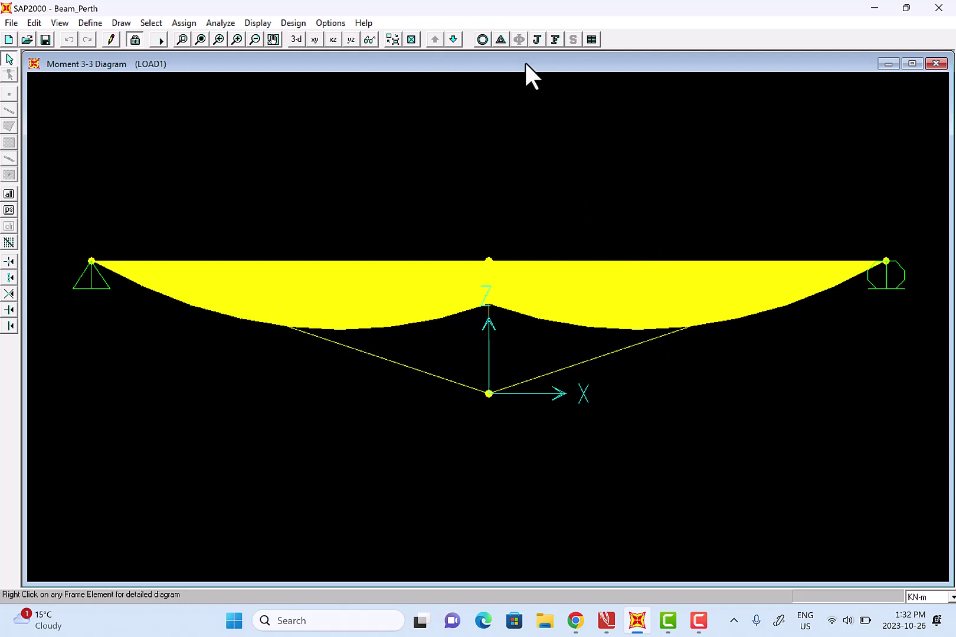
pyautogui.click(330, 22)
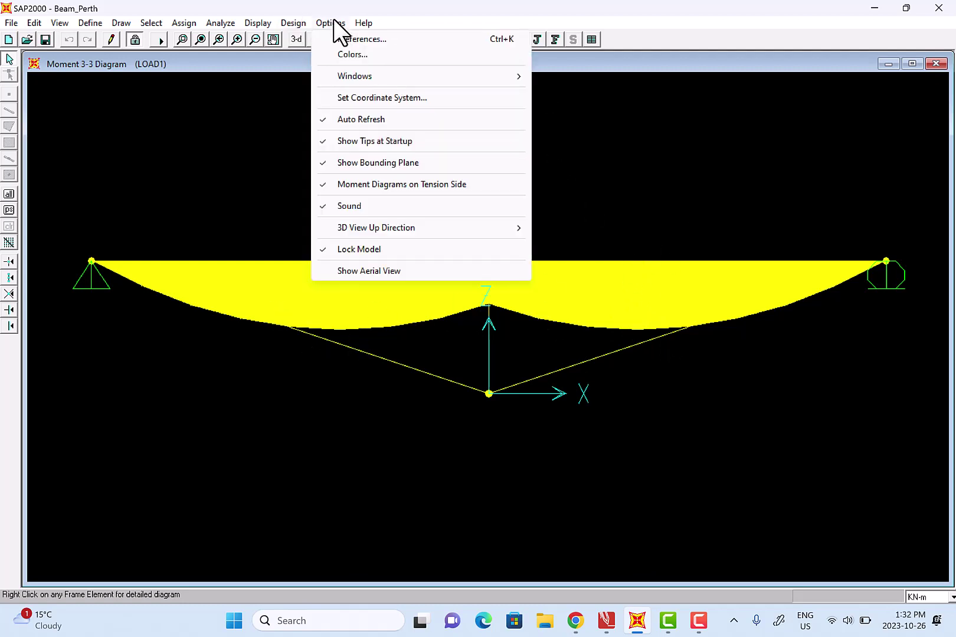
pyautogui.click(385, 184)
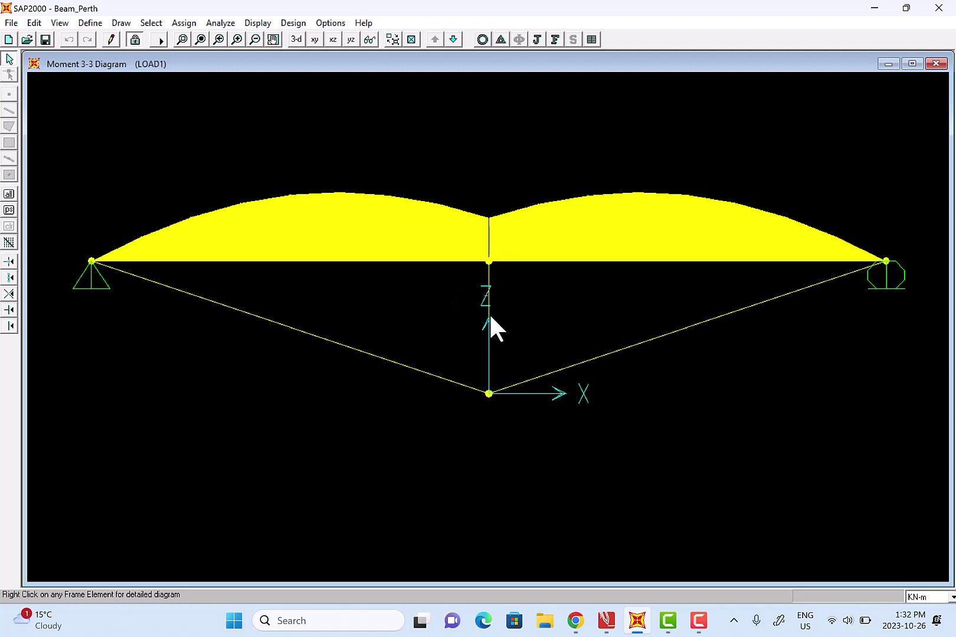
# Step: Inspect the detailed Moment 3-3 values along the left and right halves of the beam
pyautogui.rightClick(360, 262)
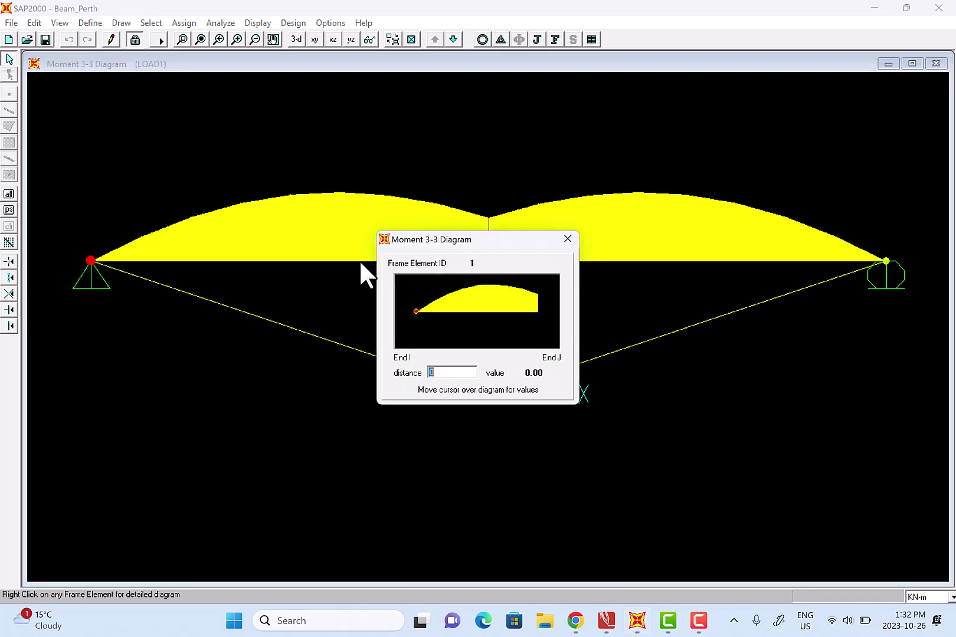
pyautogui.moveTo(418, 312)
pyautogui.click(569, 240)
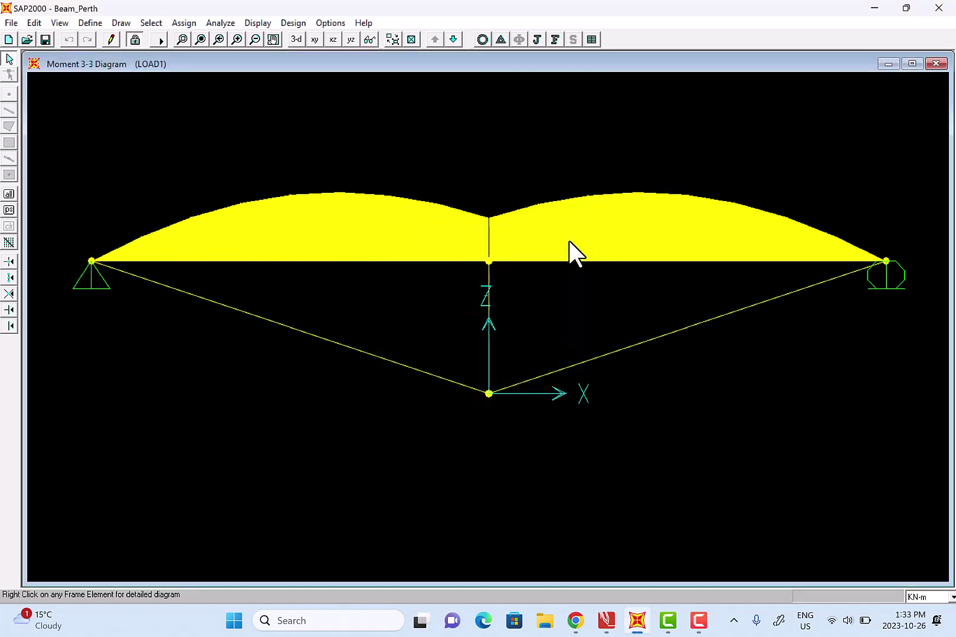
pyautogui.rightClick(600, 258)
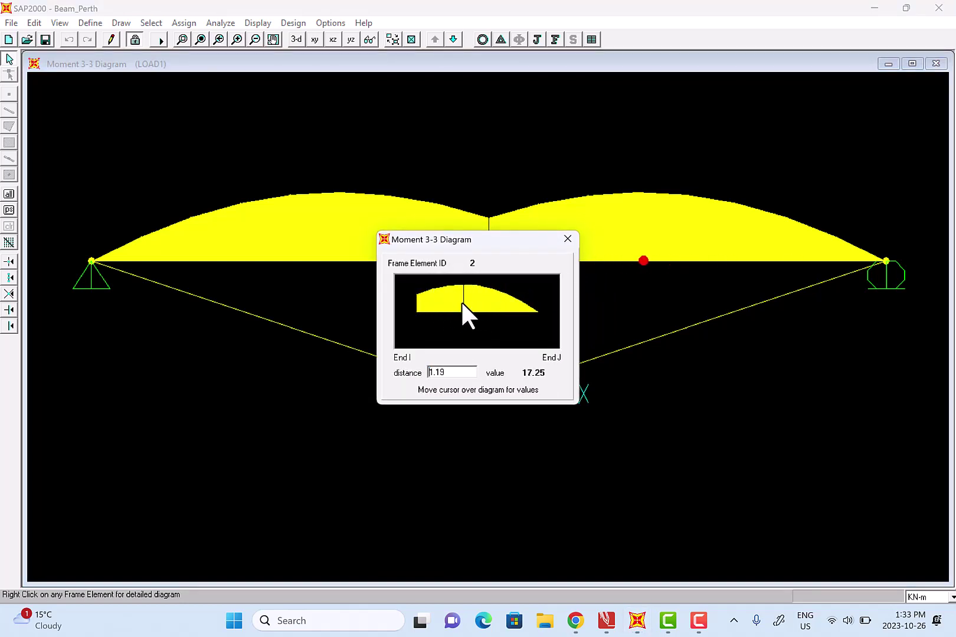
pyautogui.click(568, 239)
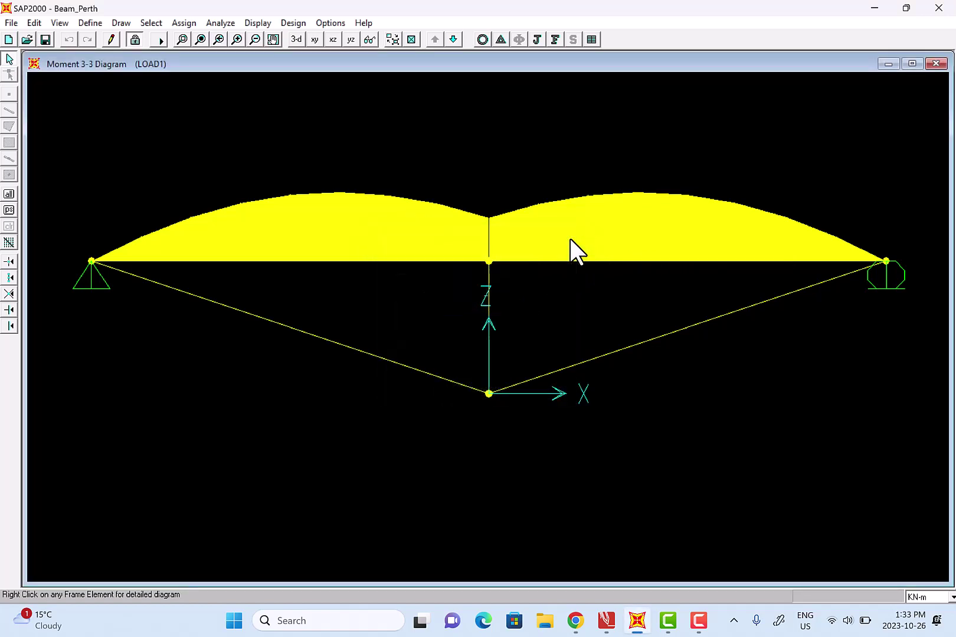
# Step: Display the frame Shear 3-3 diagram for the LOAD1 load case
pyautogui.click(556, 40)
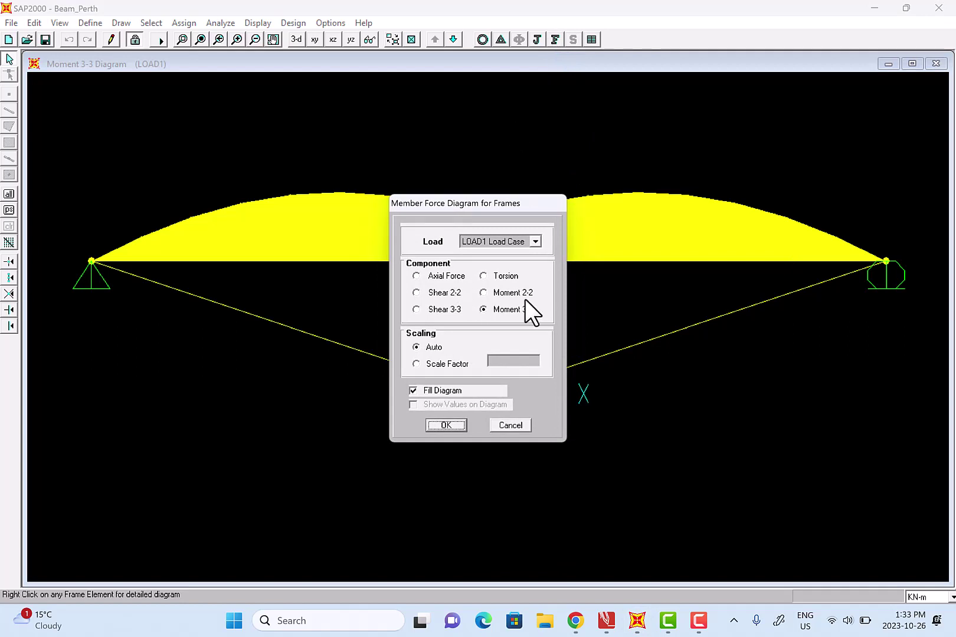
pyautogui.click(440, 308)
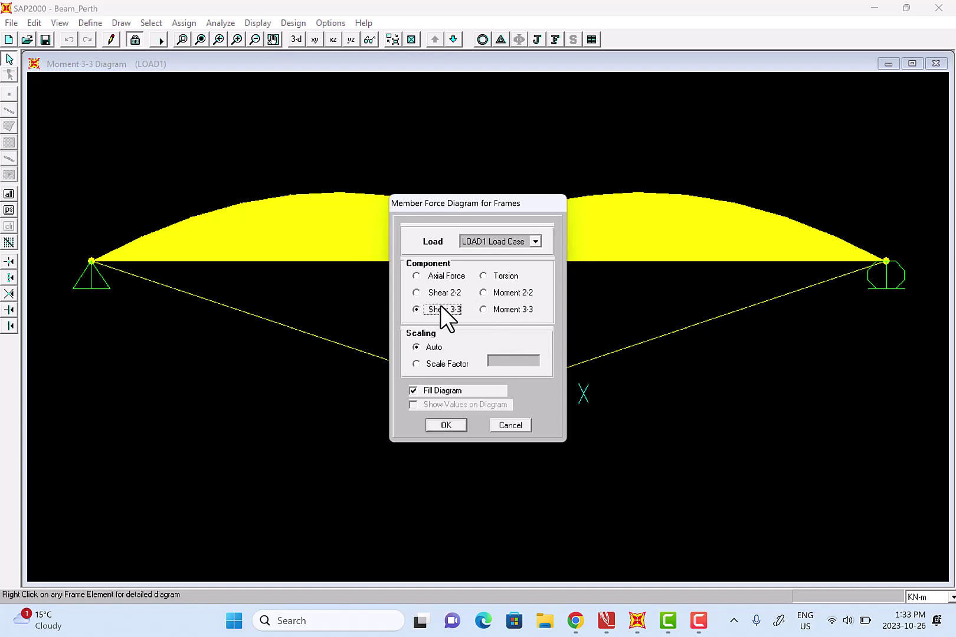
pyautogui.click(464, 427)
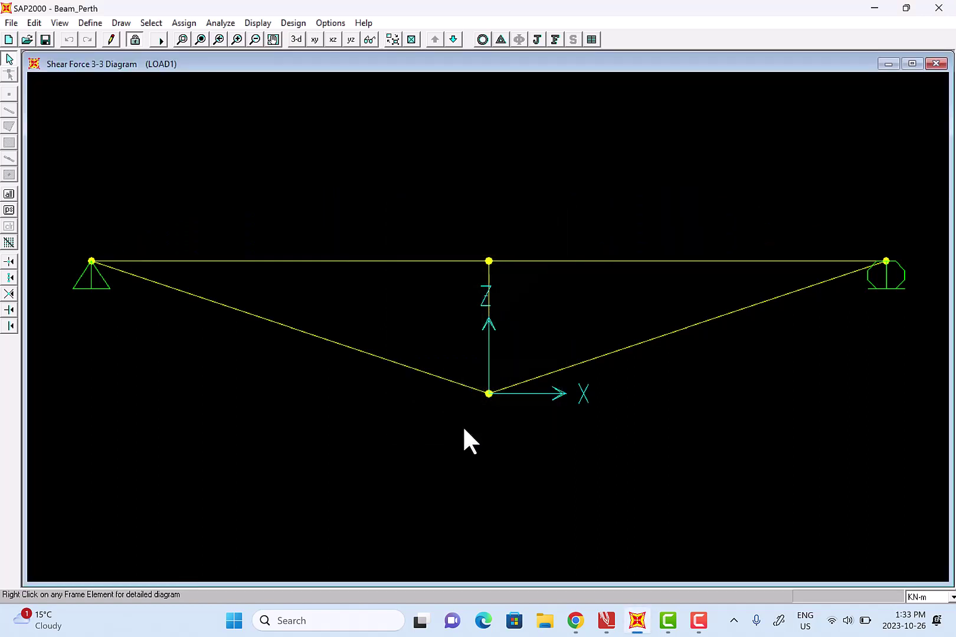
# Step: Display the frame Shear 2-2 diagram for the LOAD1 load case
pyautogui.click(553, 41)
pyautogui.click(439, 292)
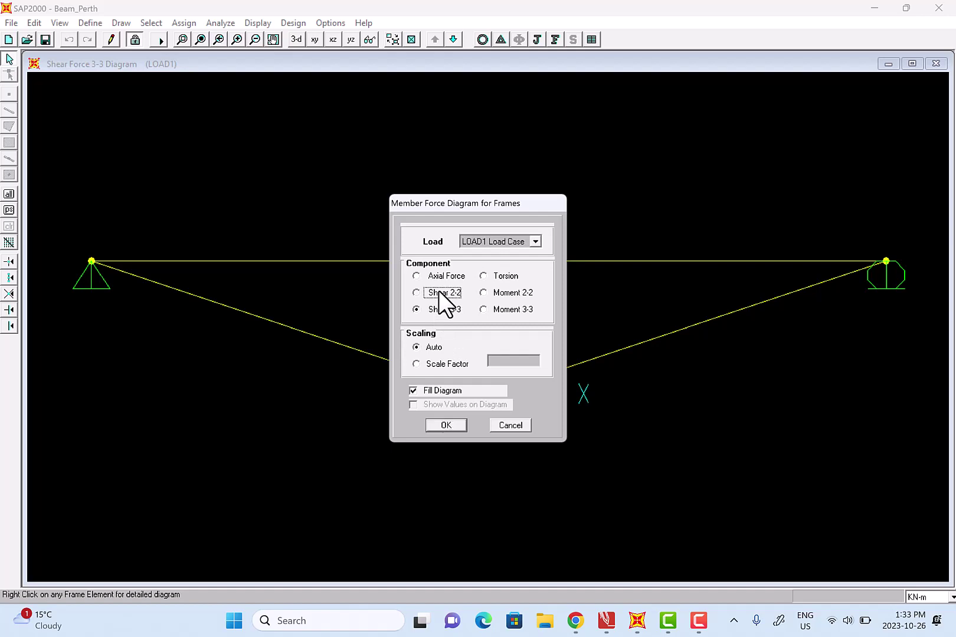
pyautogui.click(463, 425)
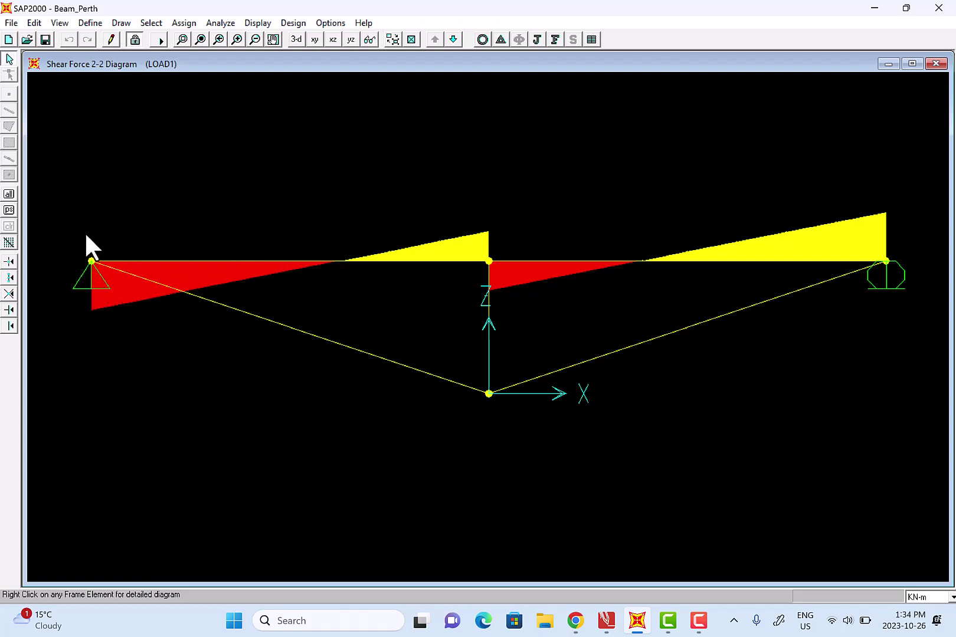
# Step: Inspect the detailed Shear 2-2 values along the left half of the beam
pyautogui.rightClick(339, 259)
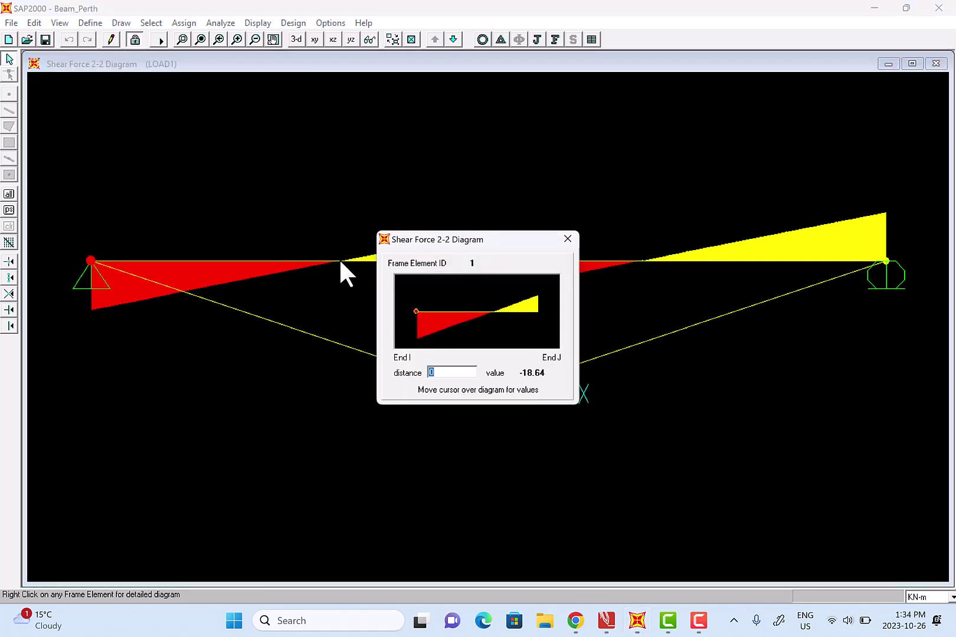
pyautogui.moveTo(445, 335)
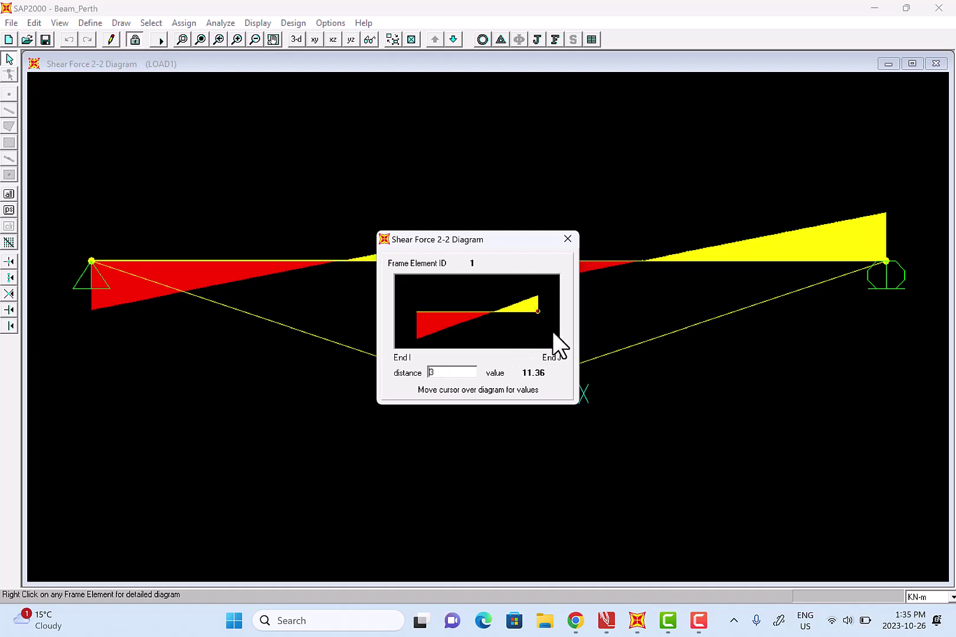
pyautogui.click(567, 238)
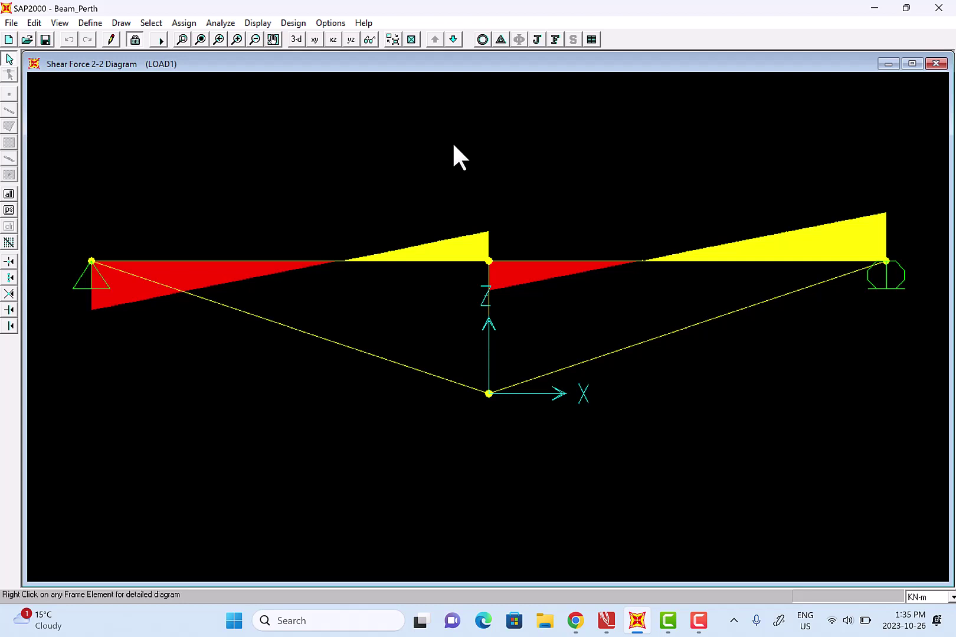
# Step: Switch to PDF Annotator to check the rod diameters to investigate in the assignment, and return to SAP2000
pyautogui.click(606, 621)
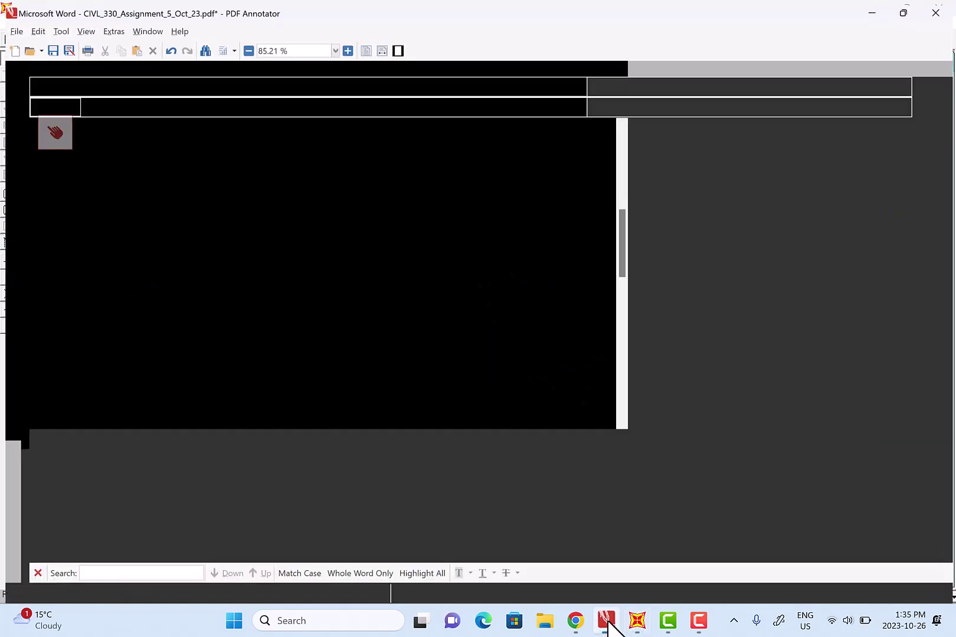
pyautogui.scroll(5, 647, 367)
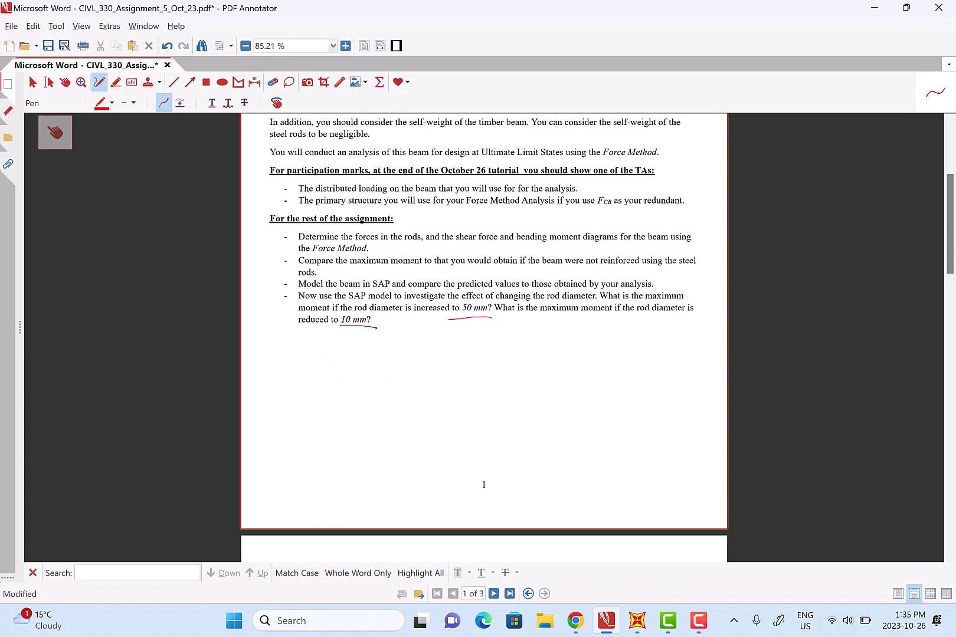
pyautogui.click(637, 625)
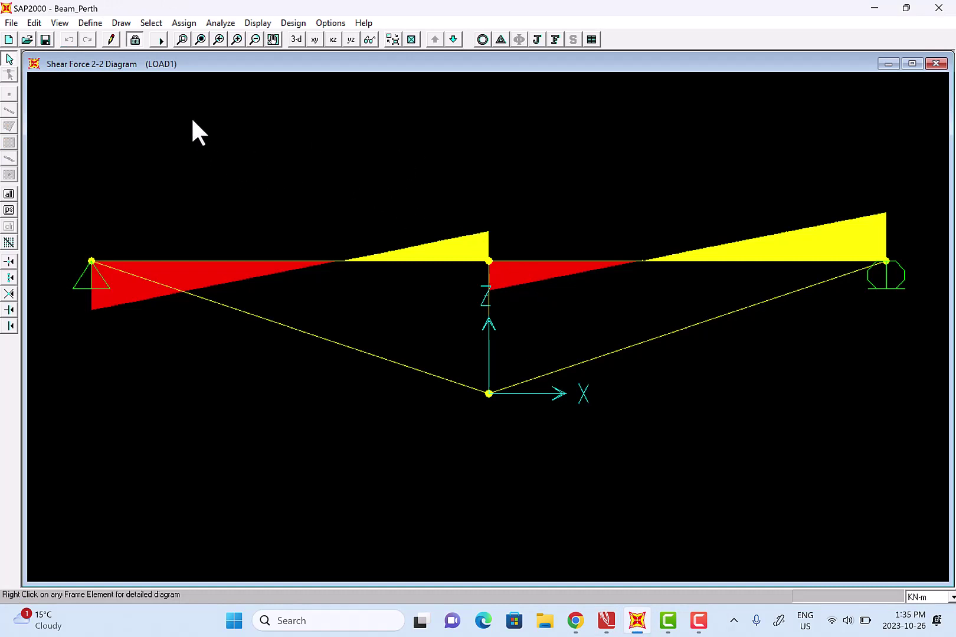
# Step: Unlock the model, accepting deletion of the analysis results, and set the RODS circular frame section's diameter to 0.05 m
pyautogui.click(134, 41)
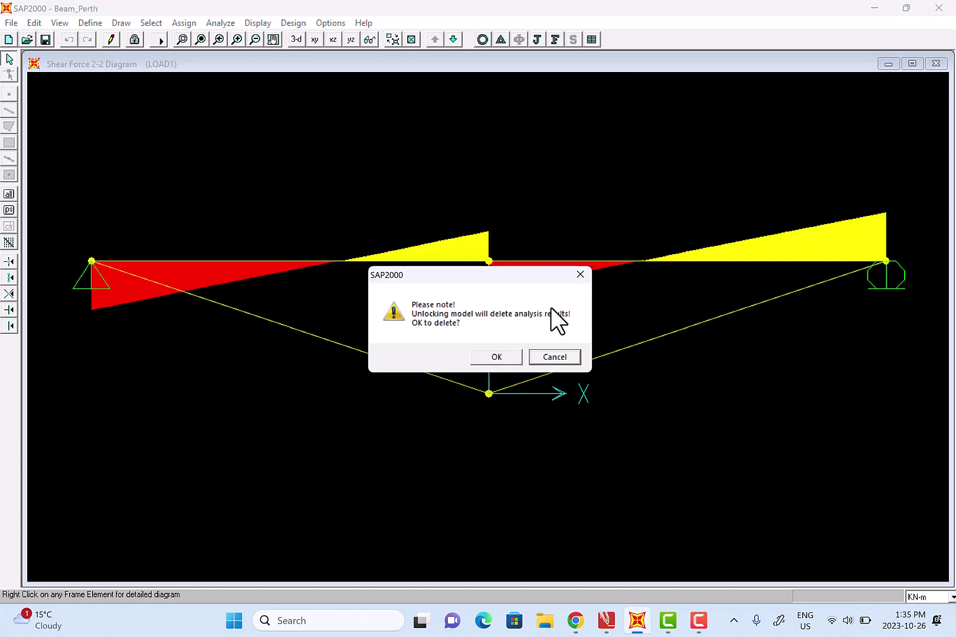
pyautogui.click(497, 356)
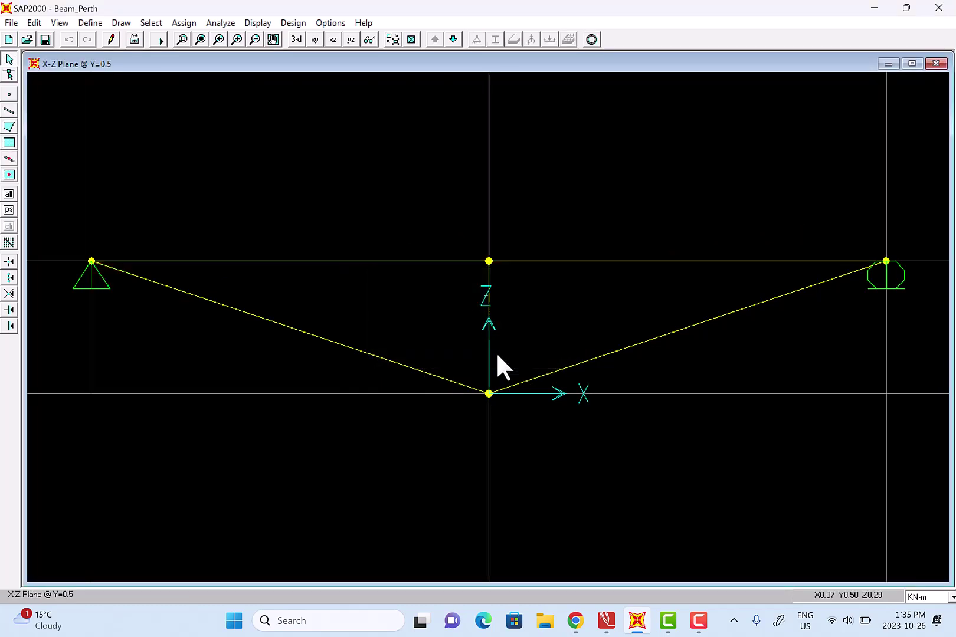
pyautogui.click(89, 25)
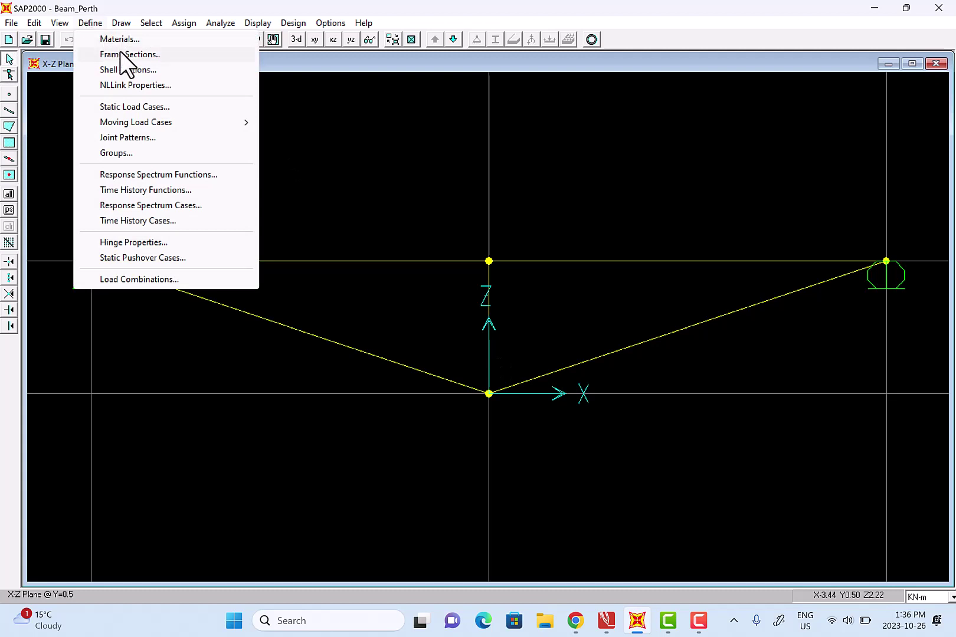
pyautogui.click(122, 53)
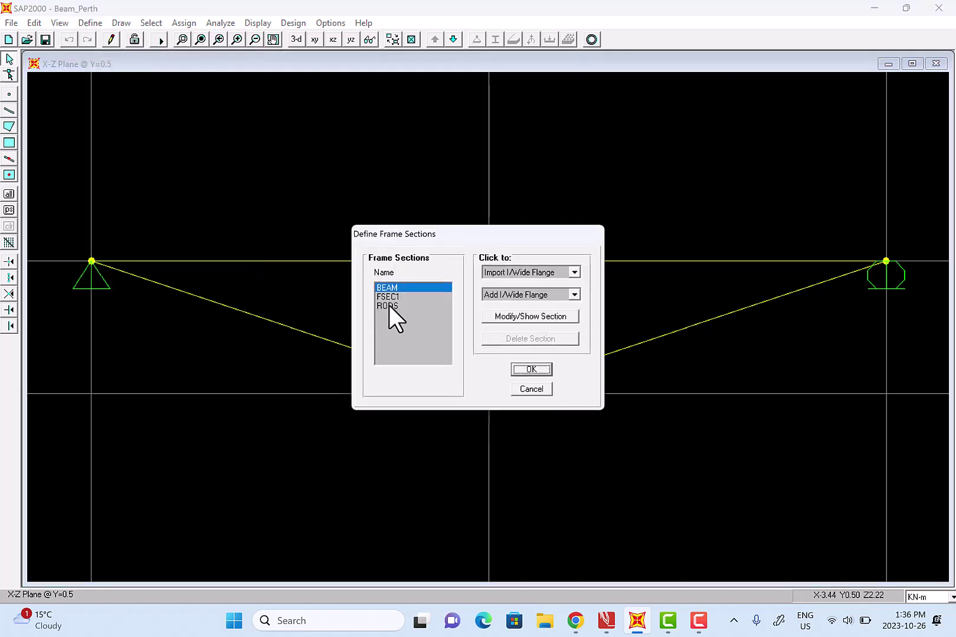
pyautogui.click(389, 303)
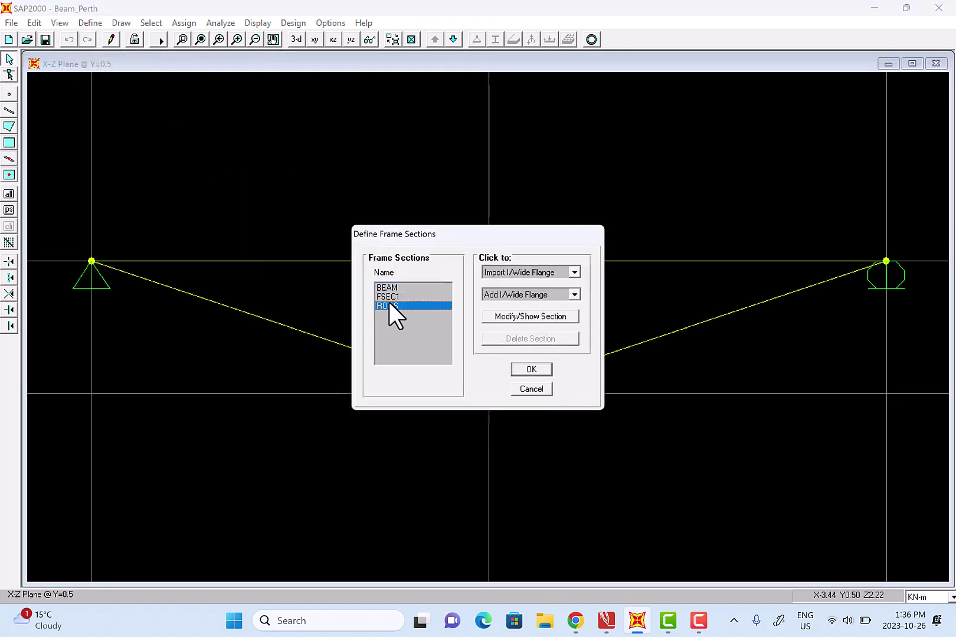
pyautogui.click(539, 314)
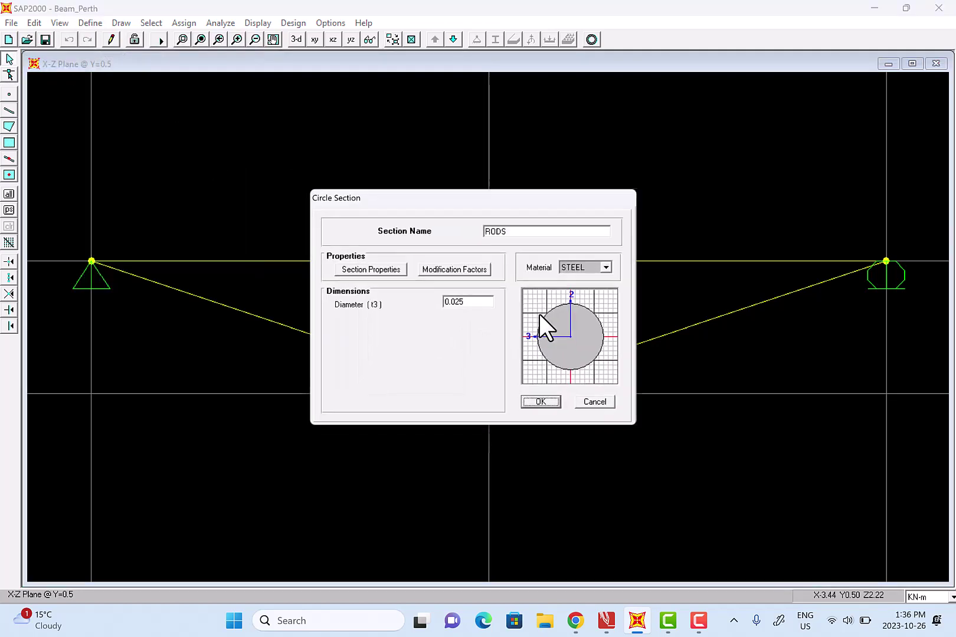
pyautogui.doubleClick(479, 307)
pyautogui.click(478, 307)
pyautogui.press('BackSpace')
pyautogui.press('BackSpace')
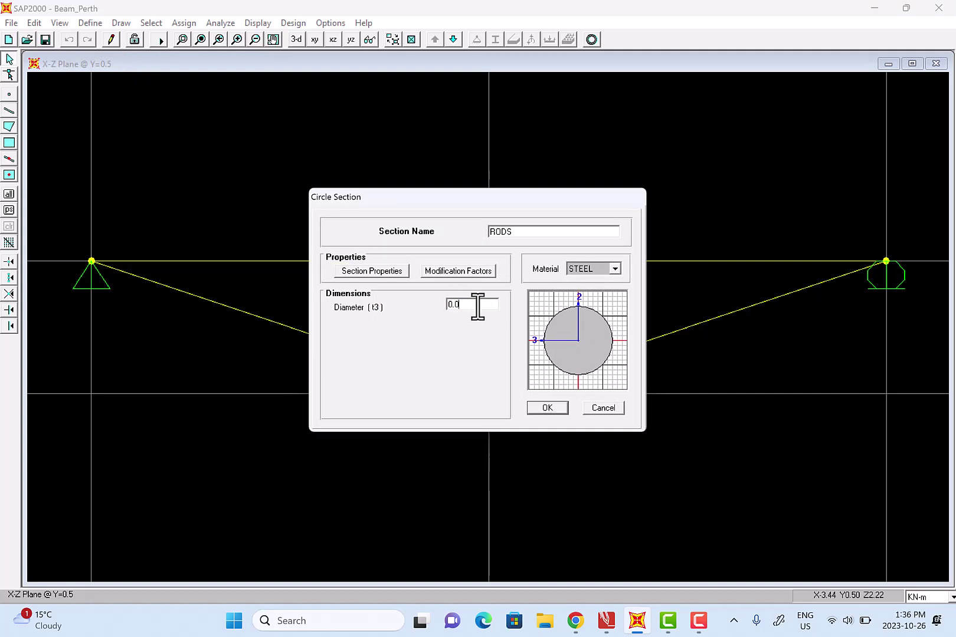
pyautogui.write('5')
pyautogui.click(558, 409)
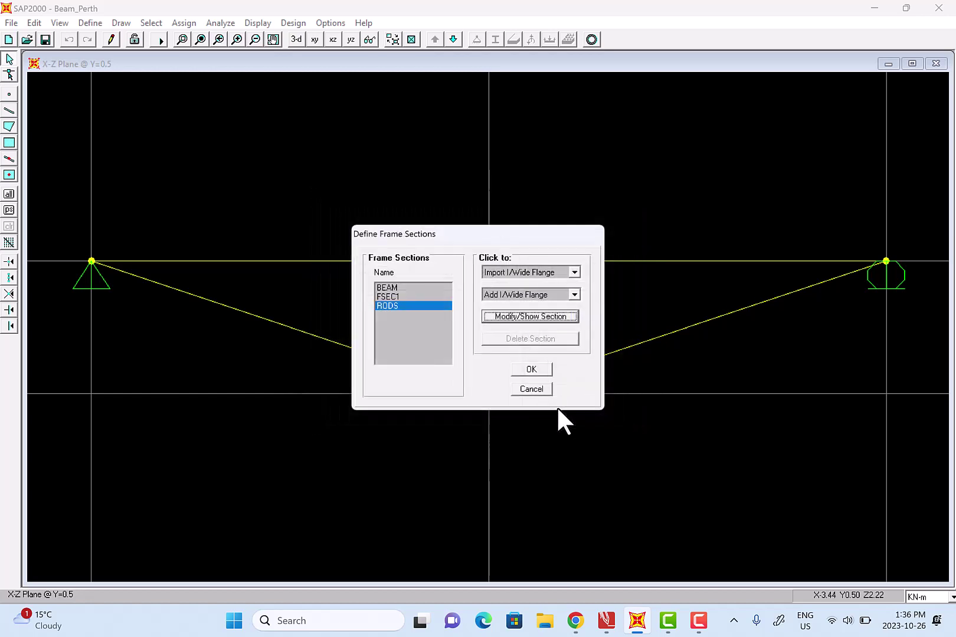
pyautogui.click(533, 367)
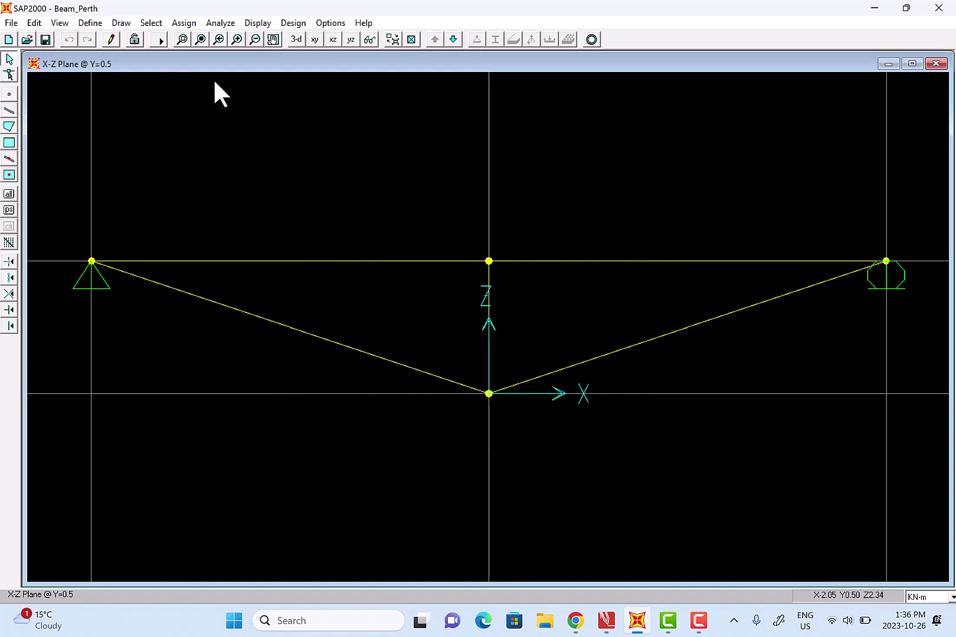
# Step: Run the analysis of the beam with the modified rod section and close the completed analysis log
pyautogui.click(157, 39)
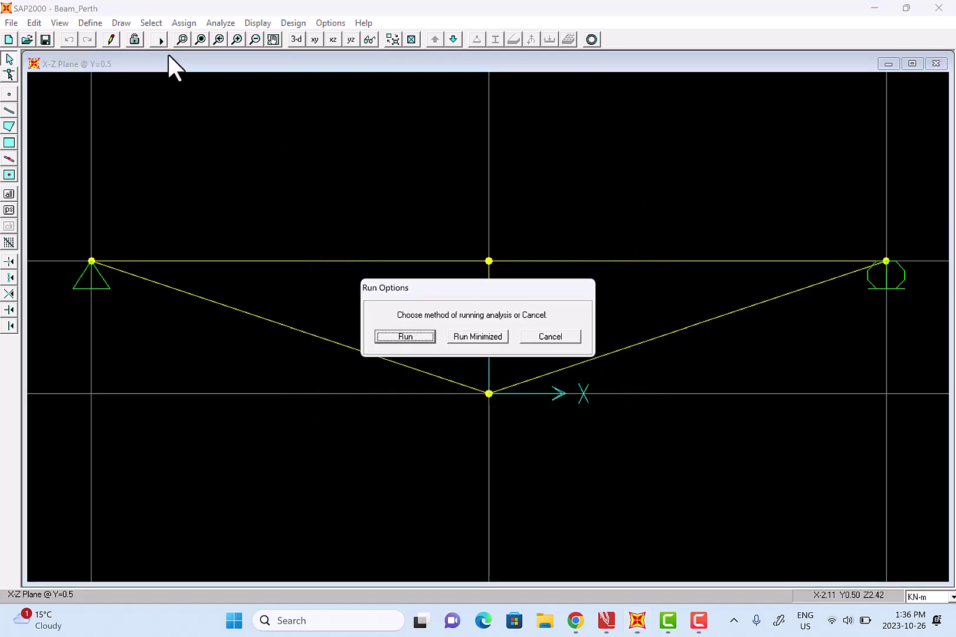
pyautogui.click(406, 336)
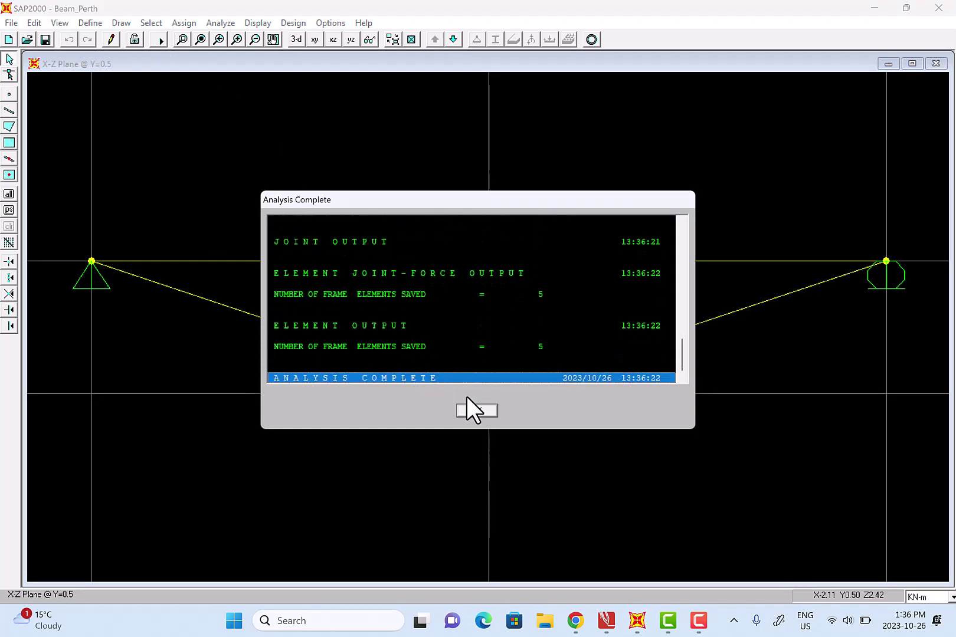
pyautogui.click(480, 412)
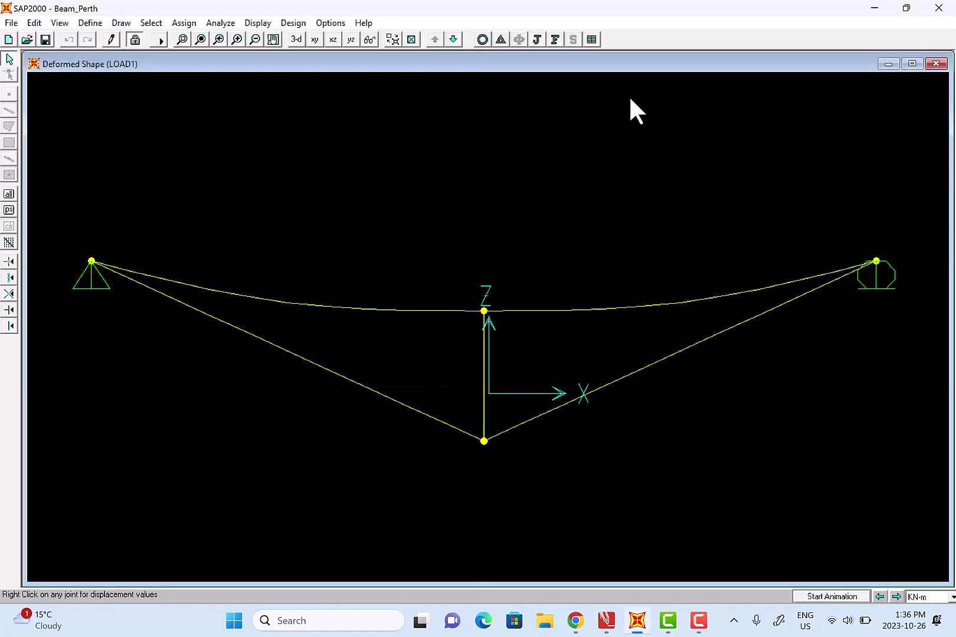
# Step: Display the Moment 3-3 diagram of the reanalysed frame for the LOAD1 load case
pyautogui.click(555, 41)
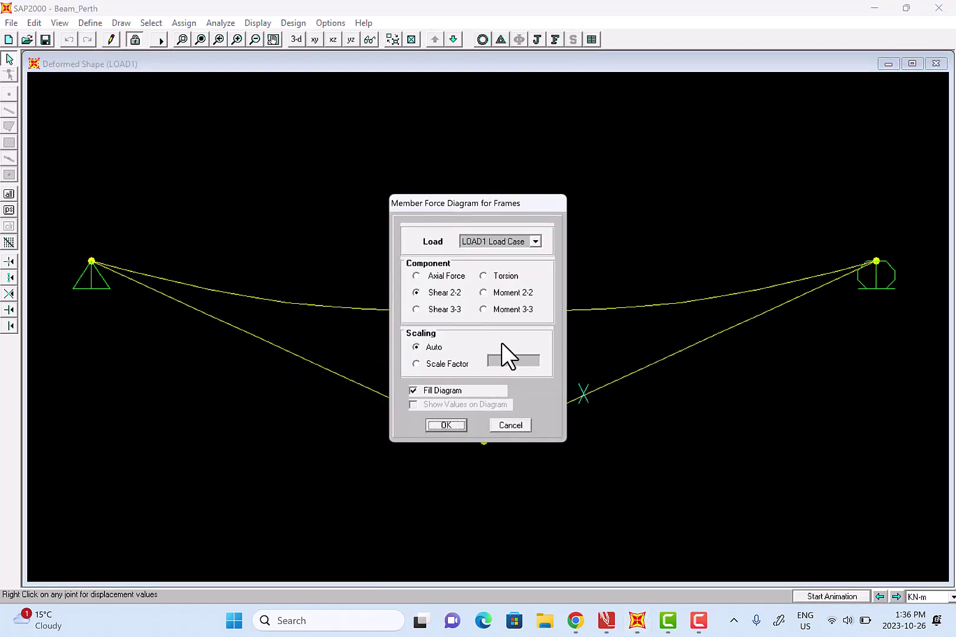
pyautogui.click(521, 310)
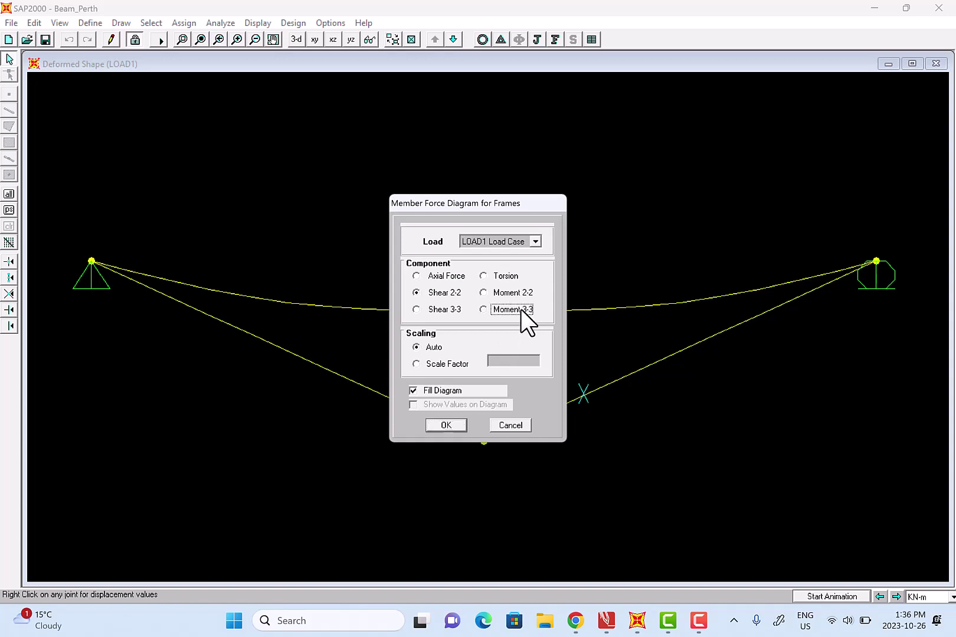
pyautogui.click(463, 426)
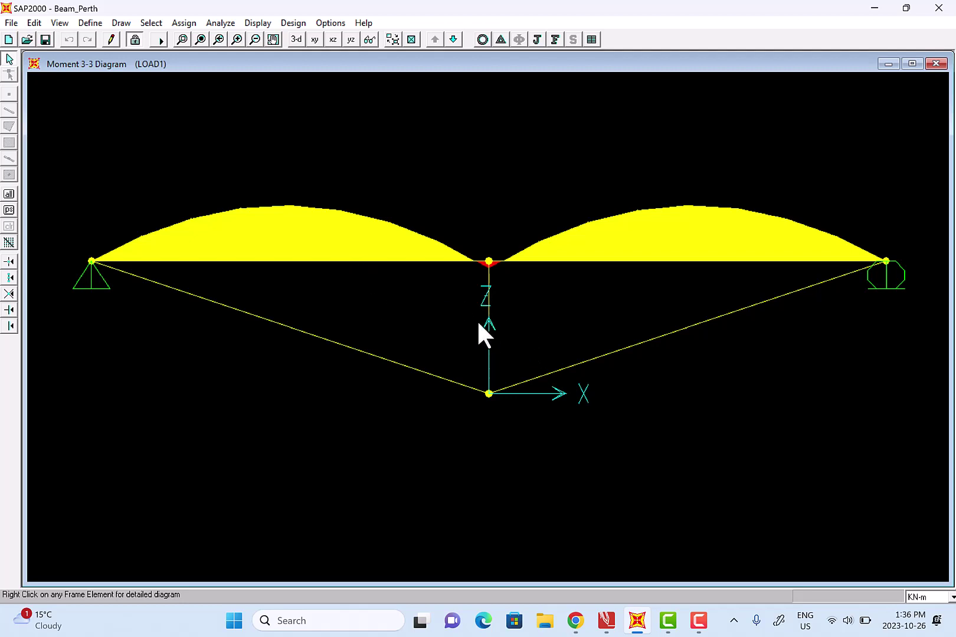
# Step: Inspect the detailed Moment 3-3 values along the left half of the reanalysed beam
pyautogui.rightClick(384, 259)
pyautogui.moveTo(471, 305)
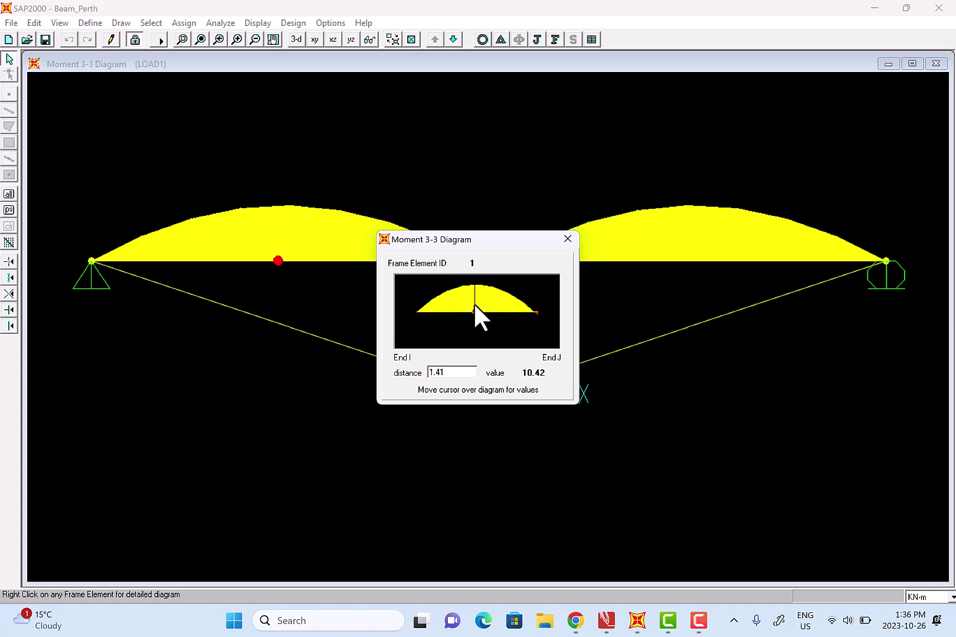
pyautogui.click(568, 243)
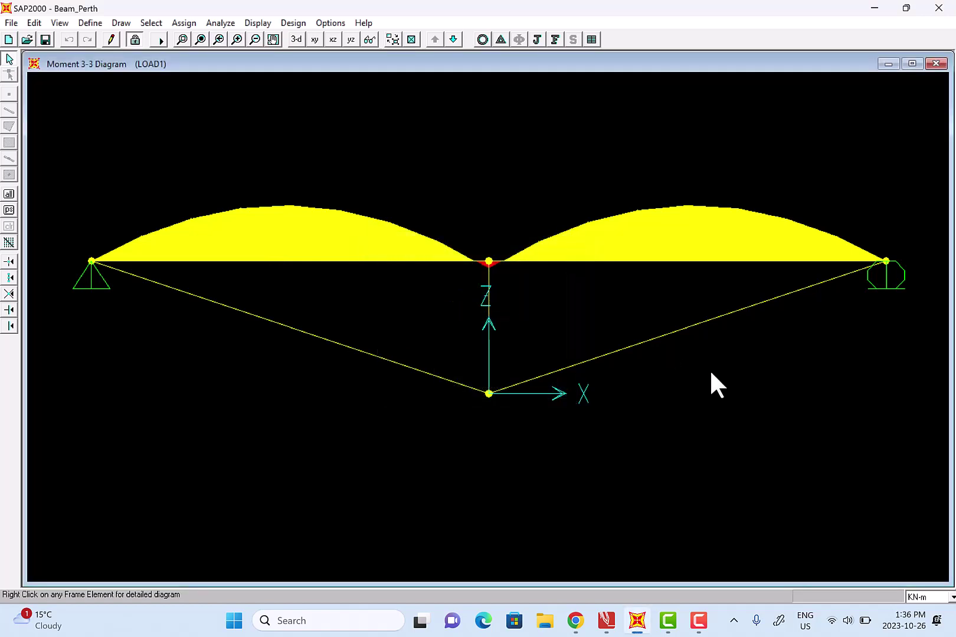